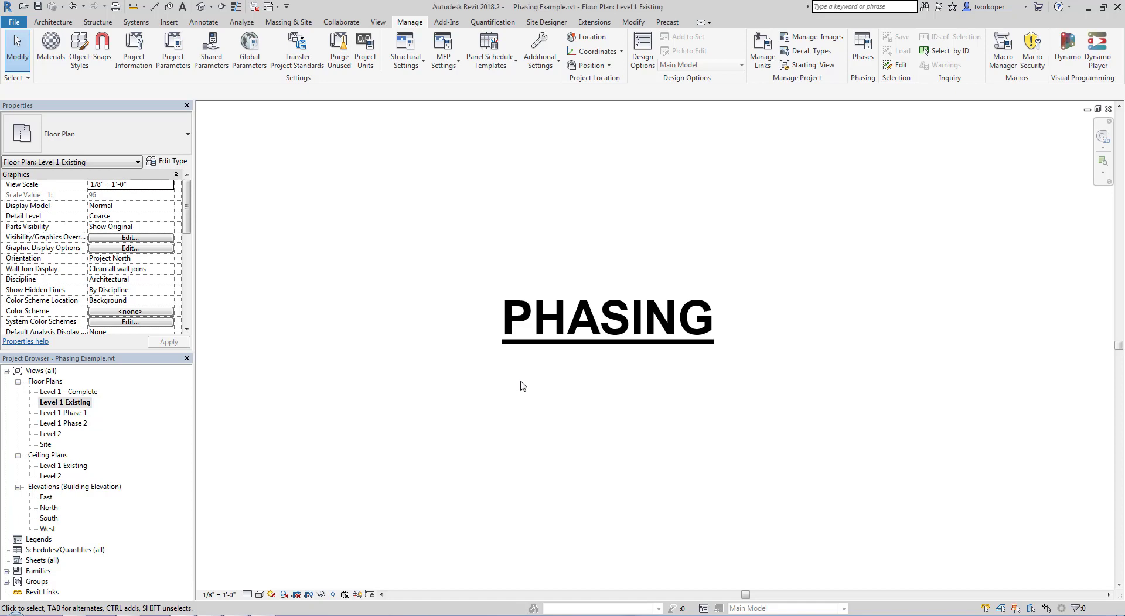
Step: Delete the PHASING title text from the Level 1 Existing floor plan
{"action": "left_click", "coordinate": [548, 348]}
{"action": "key", "text": "Delete"}
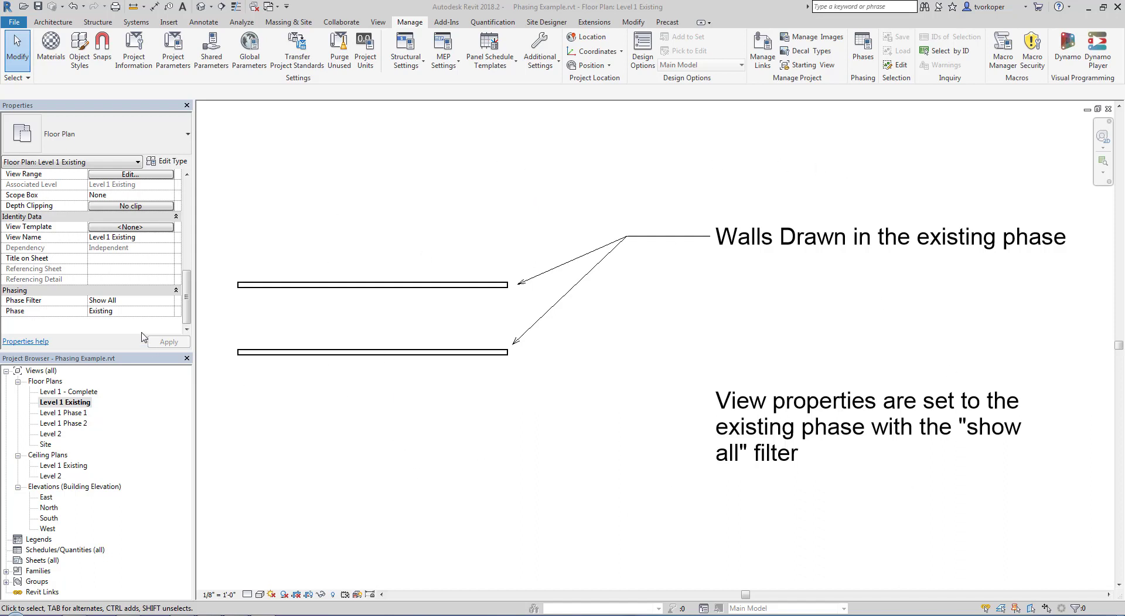
Step: Examine the Level 1 Existing view's phasing properties and the available phases, keeping Existing as the phase
{"action": "mouse_move", "coordinate": [3, 106]}
{"action": "left_mouse_down"}
{"action": "mouse_move", "coordinate": [73, 214]}
{"action": "mouse_move", "coordinate": [189, 337]}
{"action": "left_mouse_up"}
{"action": "scroll", "coordinate": [187, 310], "scroll_direction": "up", "scroll_amount": 5}
{"action": "scroll", "coordinate": [187, 311], "scroll_direction": "down", "scroll_amount": 5}
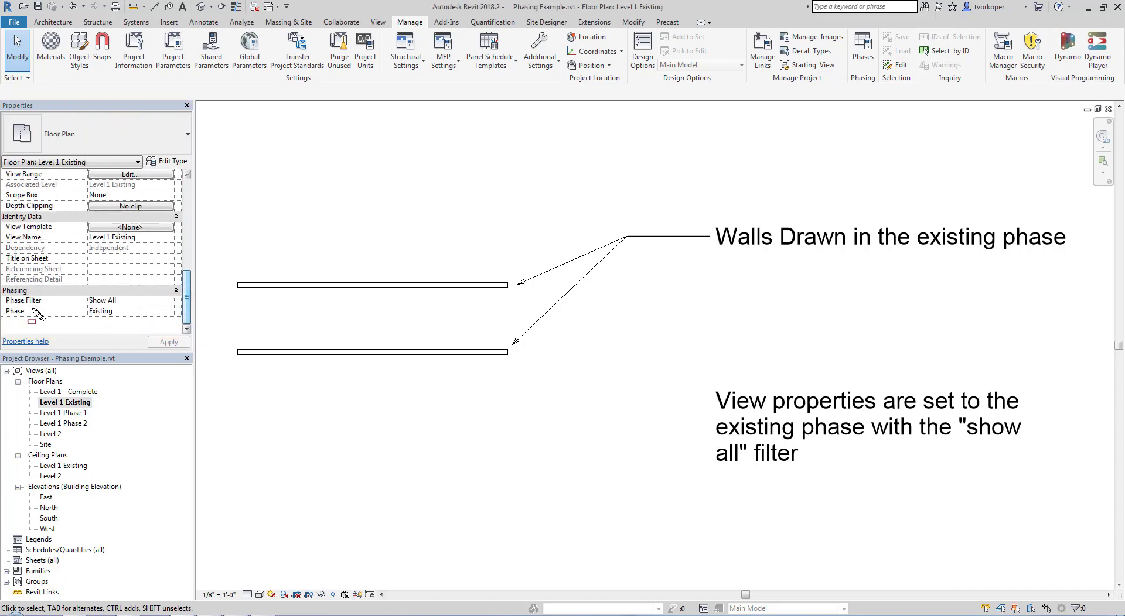
{"action": "mouse_move", "coordinate": [2, 294]}
{"action": "left_mouse_down"}
{"action": "mouse_move", "coordinate": [120, 330]}
{"action": "mouse_move", "coordinate": [182, 327]}
{"action": "left_mouse_up"}
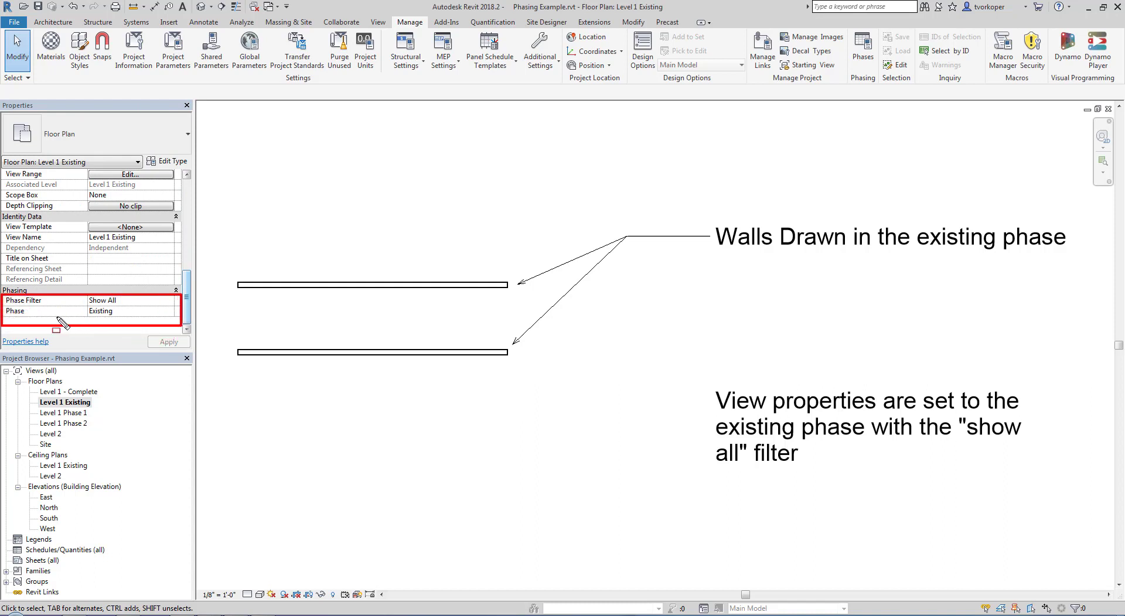
{"action": "key", "text": "Escape"}
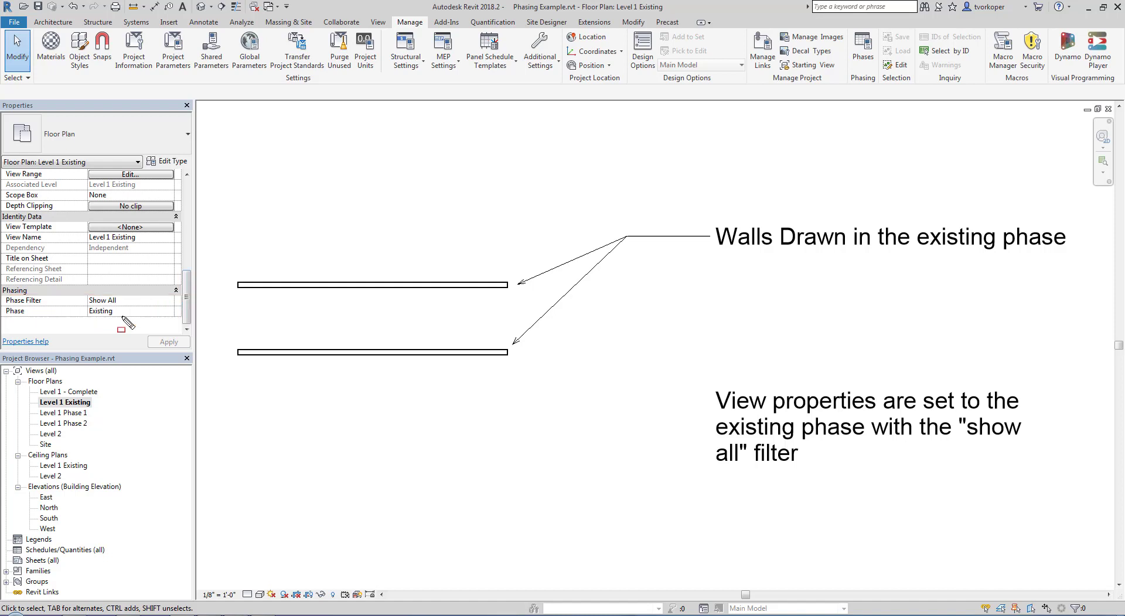
{"action": "left_click", "coordinate": [169, 313]}
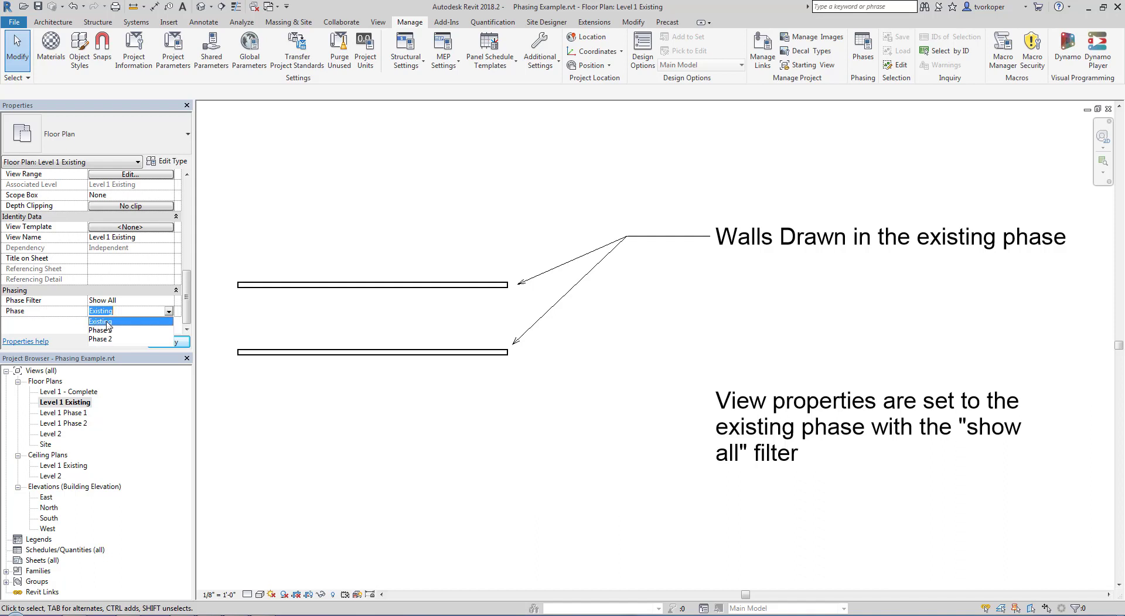
{"action": "left_click", "coordinate": [108, 323]}
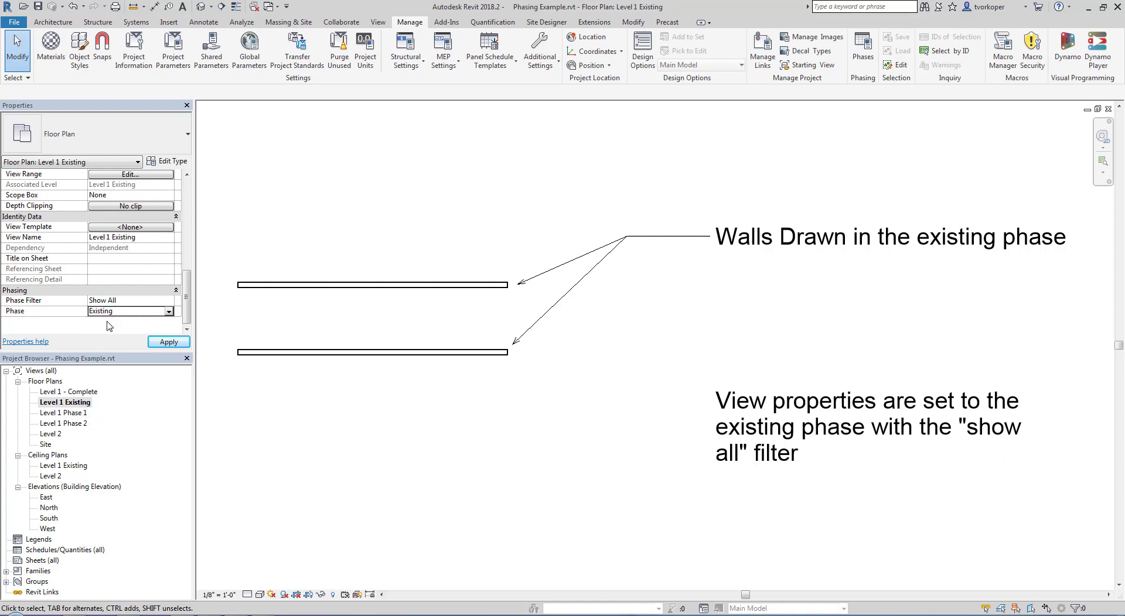
Step: Examine the phase filter choices available for the Level 1 Existing view, keeping Show All
{"action": "left_click", "coordinate": [168, 301]}
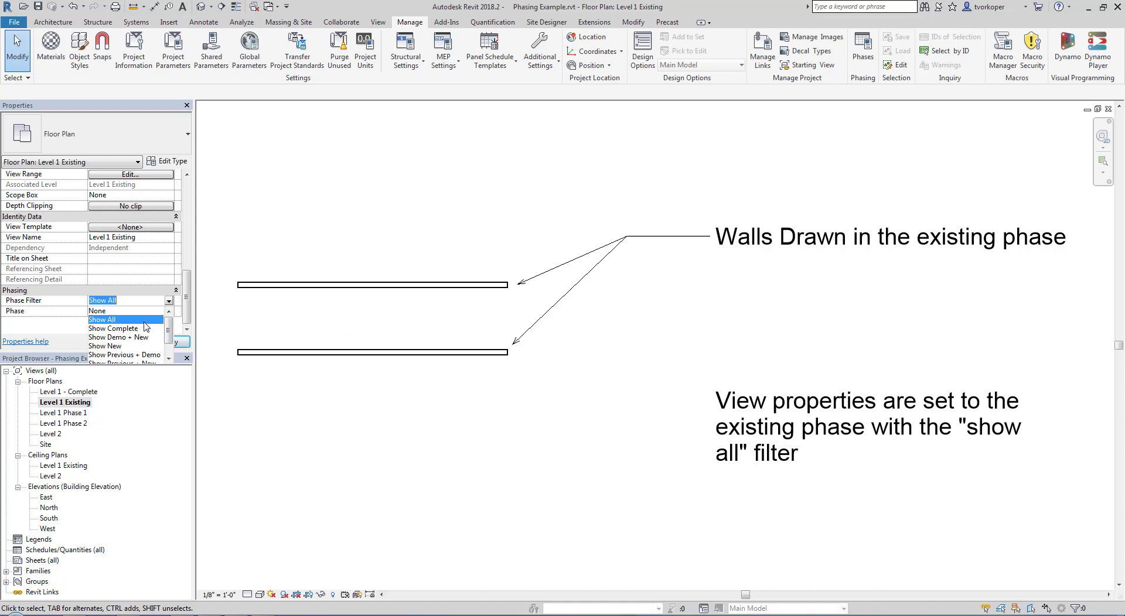
{"action": "left_click", "coordinate": [347, 328]}
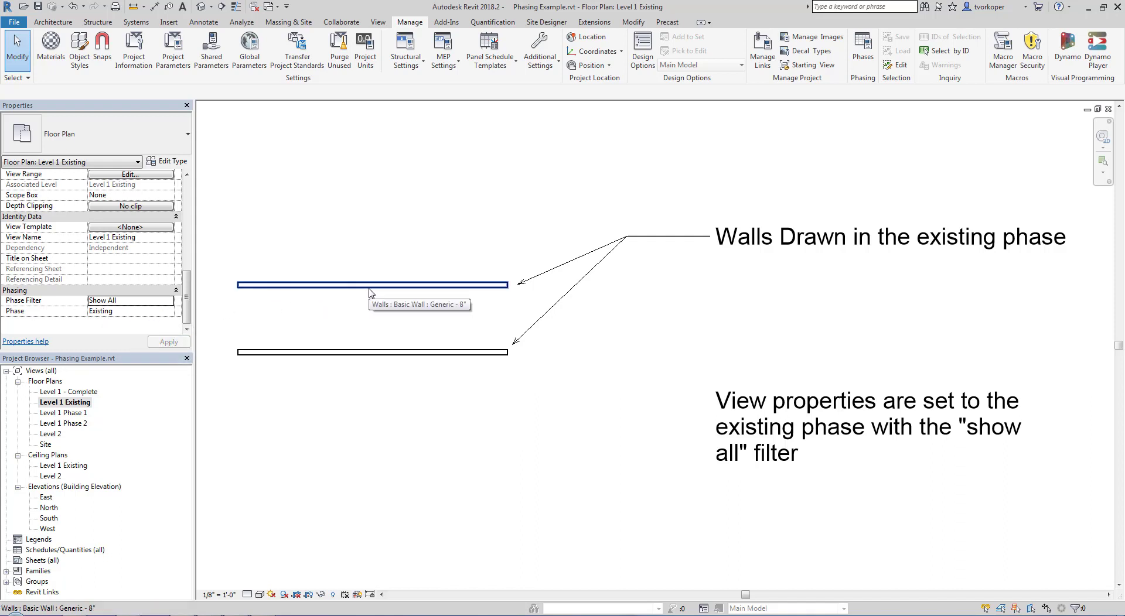
{"action": "left_click", "coordinate": [170, 301]}
{"action": "left_click", "coordinate": [168, 300]}
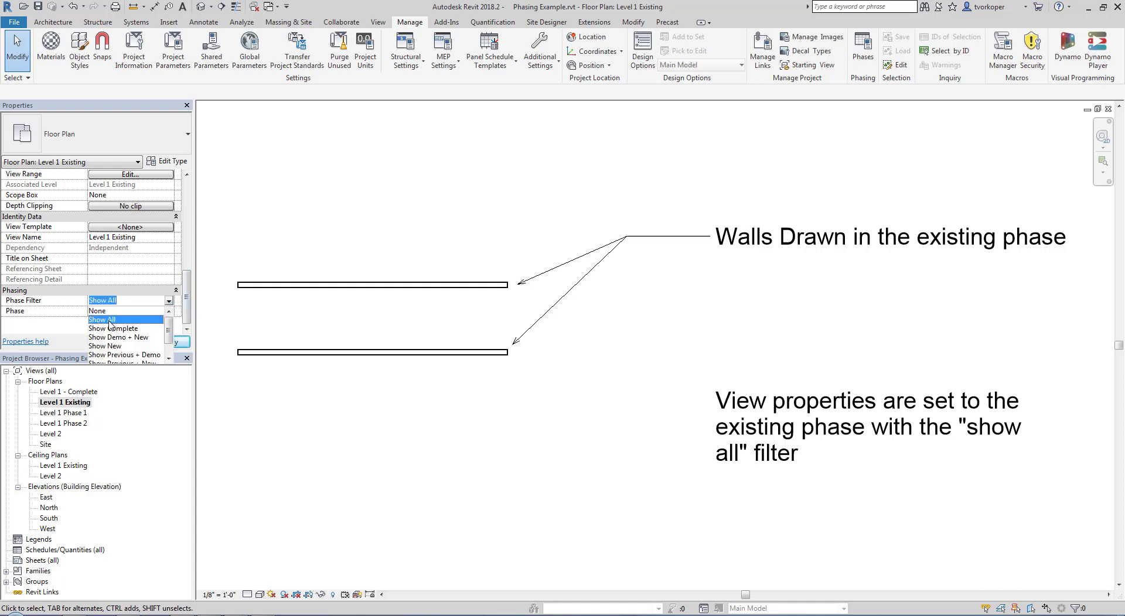
{"action": "left_click", "coordinate": [310, 221]}
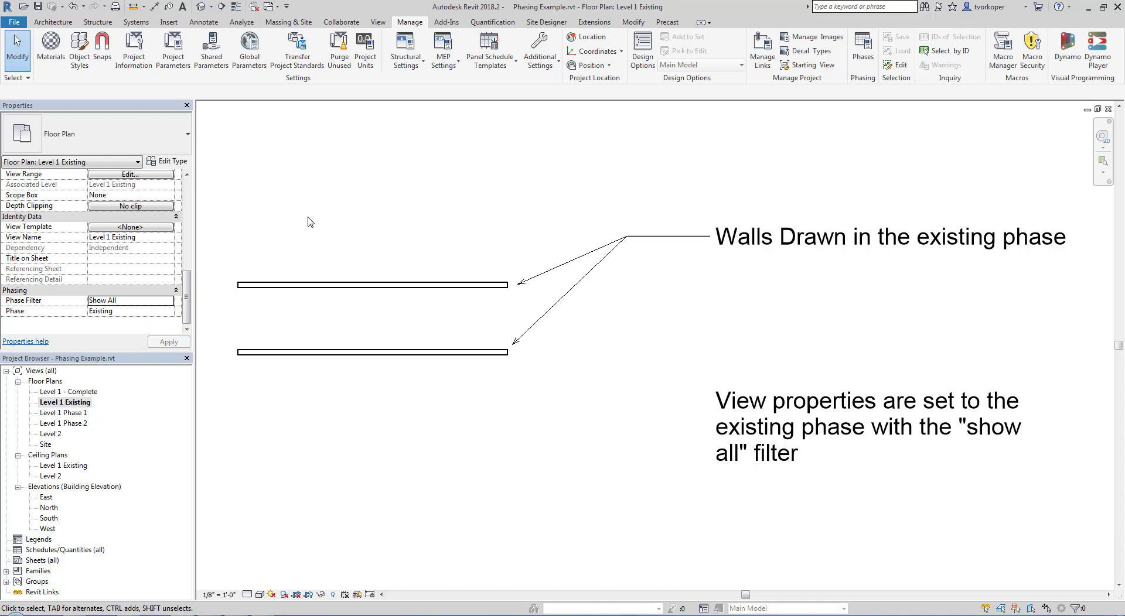
{"action": "left_click", "coordinate": [168, 300]}
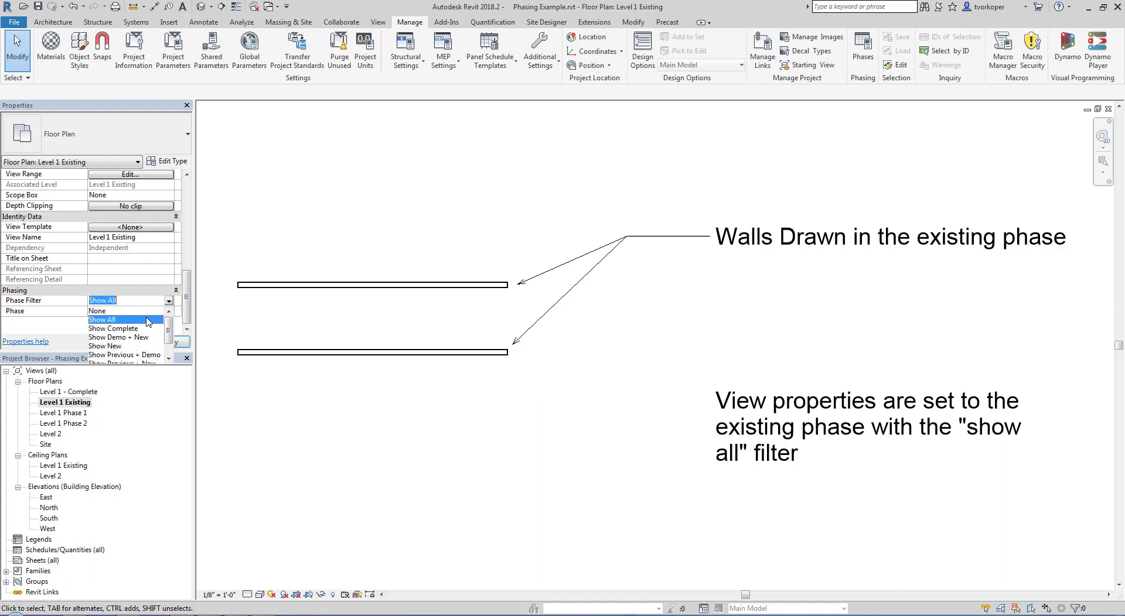
{"action": "left_click", "coordinate": [295, 219]}
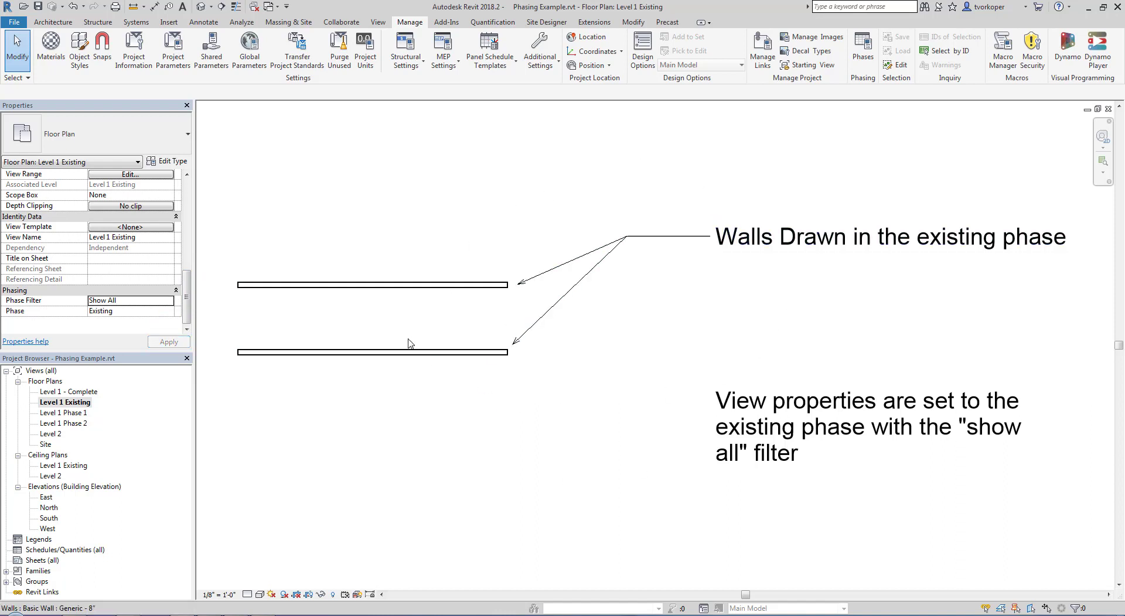
Step: Select the upper wall in the Level 1 Existing plan and examine its phase created and phase demolished properties
{"action": "left_click", "coordinate": [359, 285]}
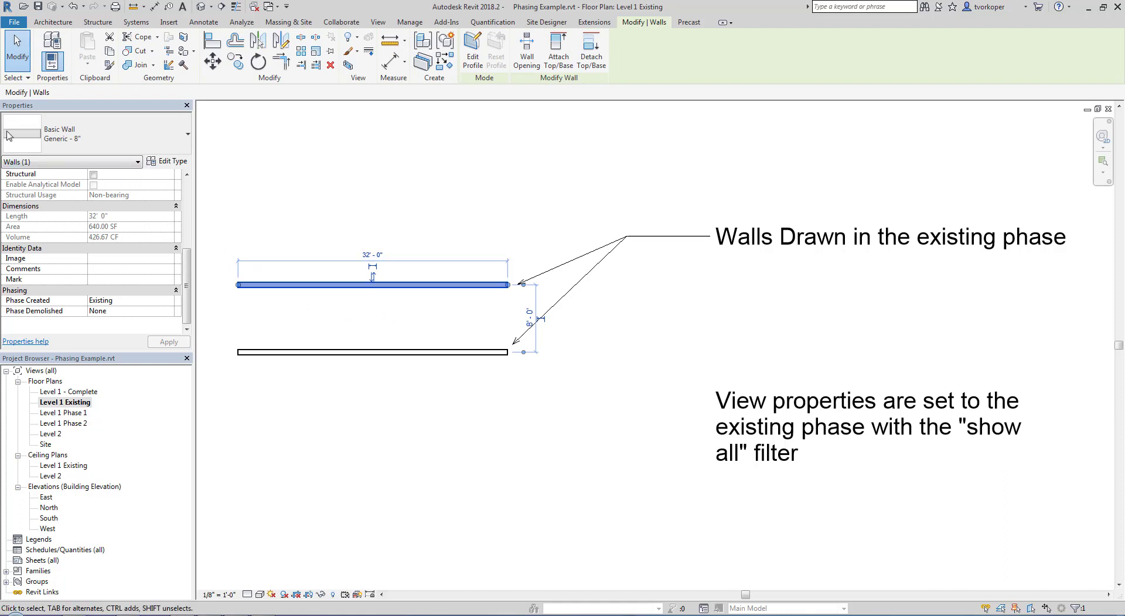
{"action": "mouse_move", "coordinate": [1, 95]}
{"action": "left_mouse_down"}
{"action": "mouse_move", "coordinate": [88, 230]}
{"action": "mouse_move", "coordinate": [188, 332]}
{"action": "left_mouse_up"}
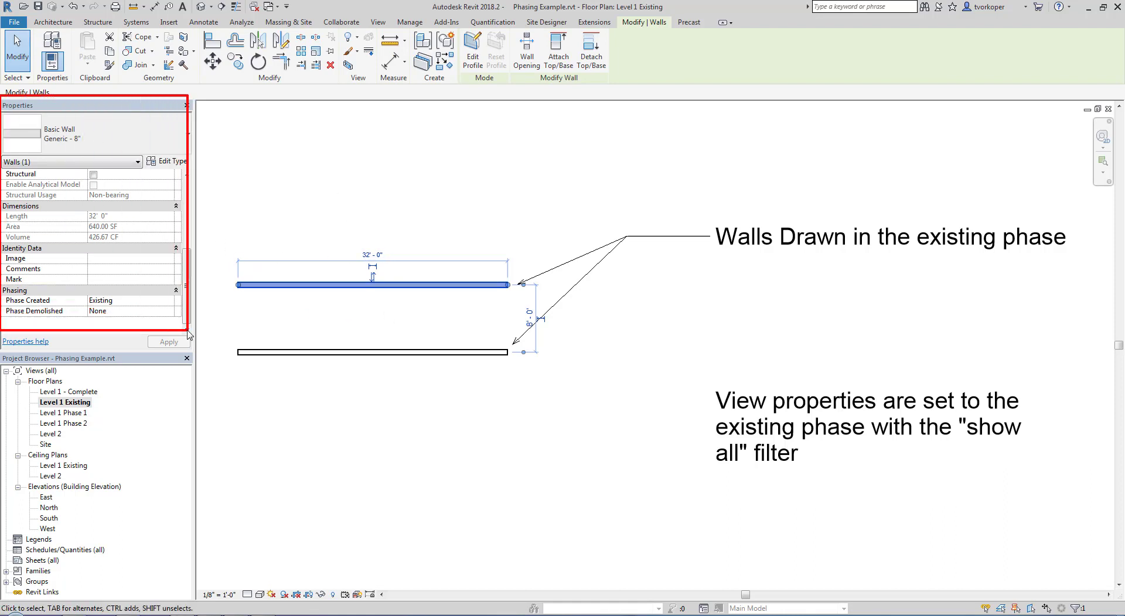
{"action": "key", "text": "Escape"}
{"action": "left_click", "coordinate": [5, 291]}
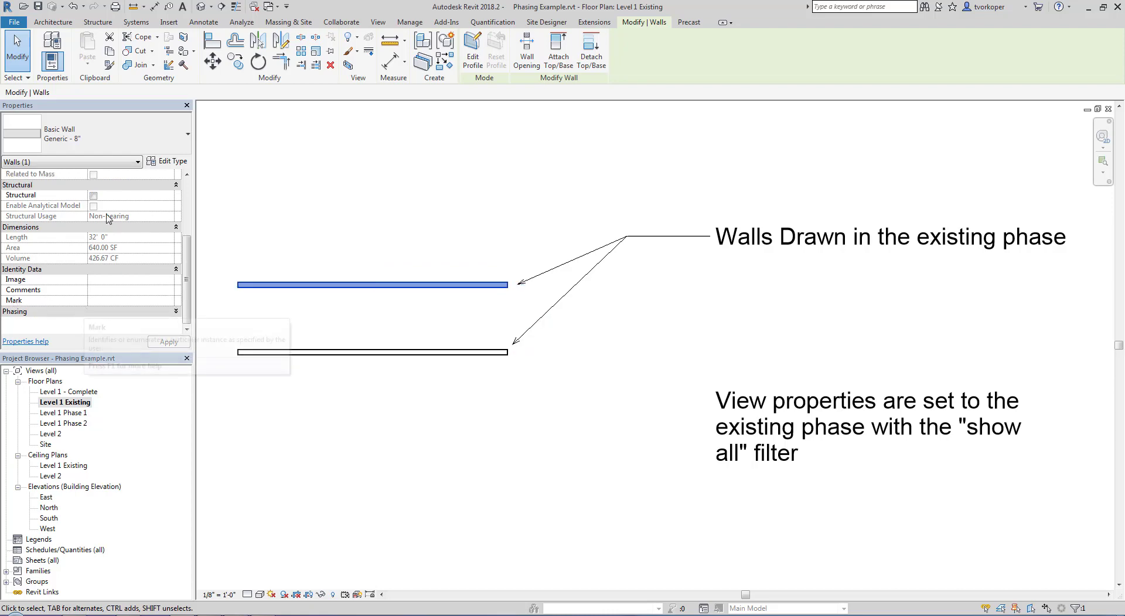
{"action": "left_click", "coordinate": [294, 270]}
{"action": "left_click", "coordinate": [300, 285]}
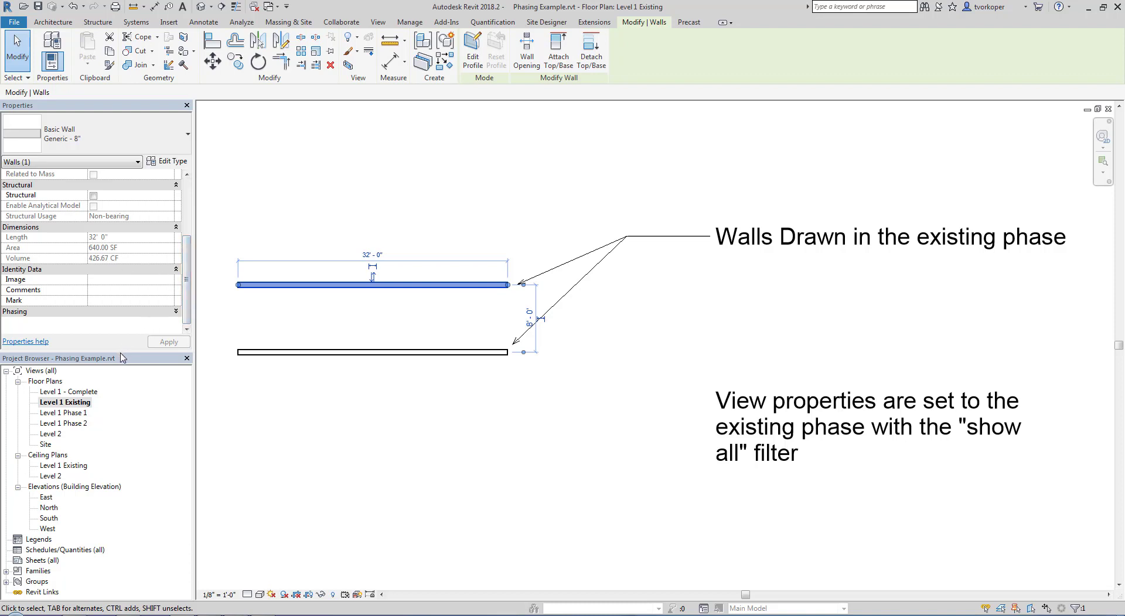
{"action": "left_click_drag", "start_coordinate": [123, 353], "coordinate": [123, 355]}
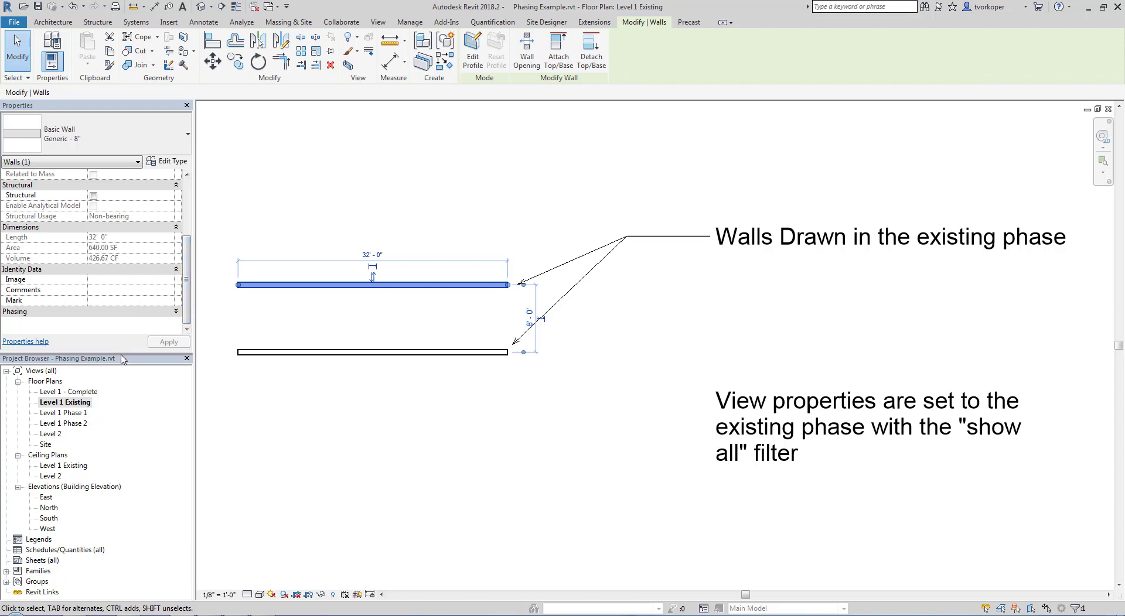
{"action": "left_click", "coordinate": [176, 313]}
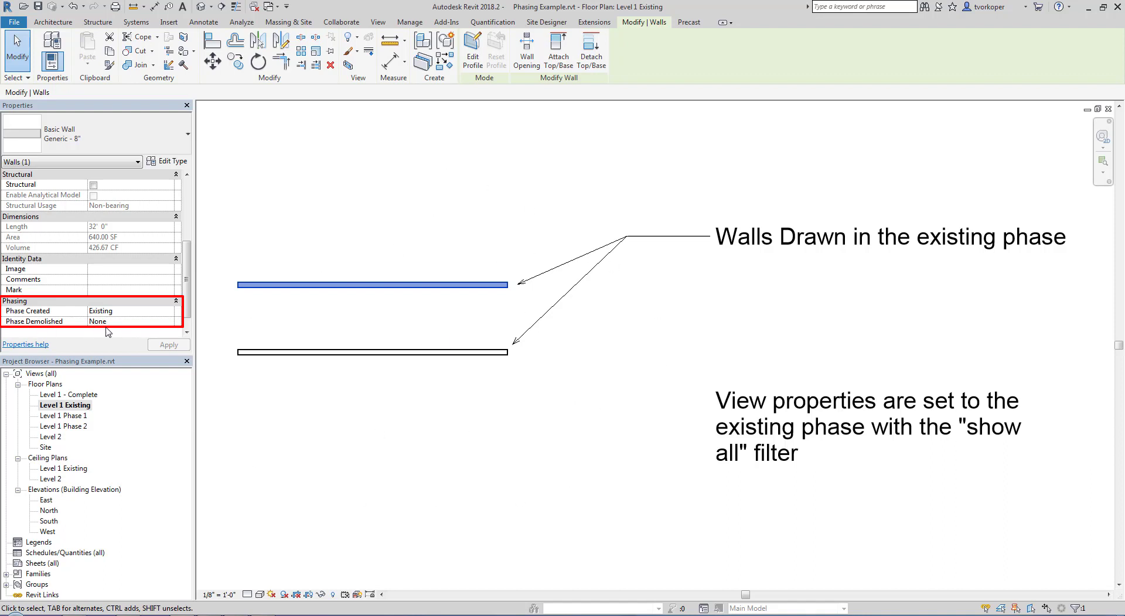
Step: Select the lower wall and check its phase created and phase demolished properties, then return to the view's phasing properties
{"action": "left_click", "coordinate": [207, 338]}
{"action": "left_click", "coordinate": [282, 352]}
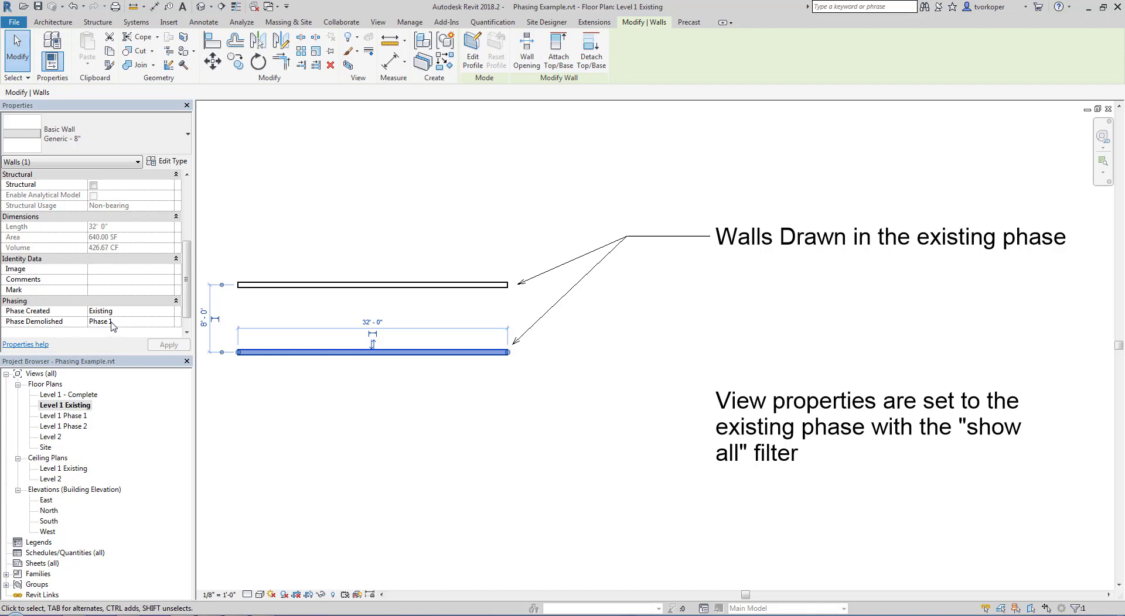
{"action": "left_click", "coordinate": [283, 472]}
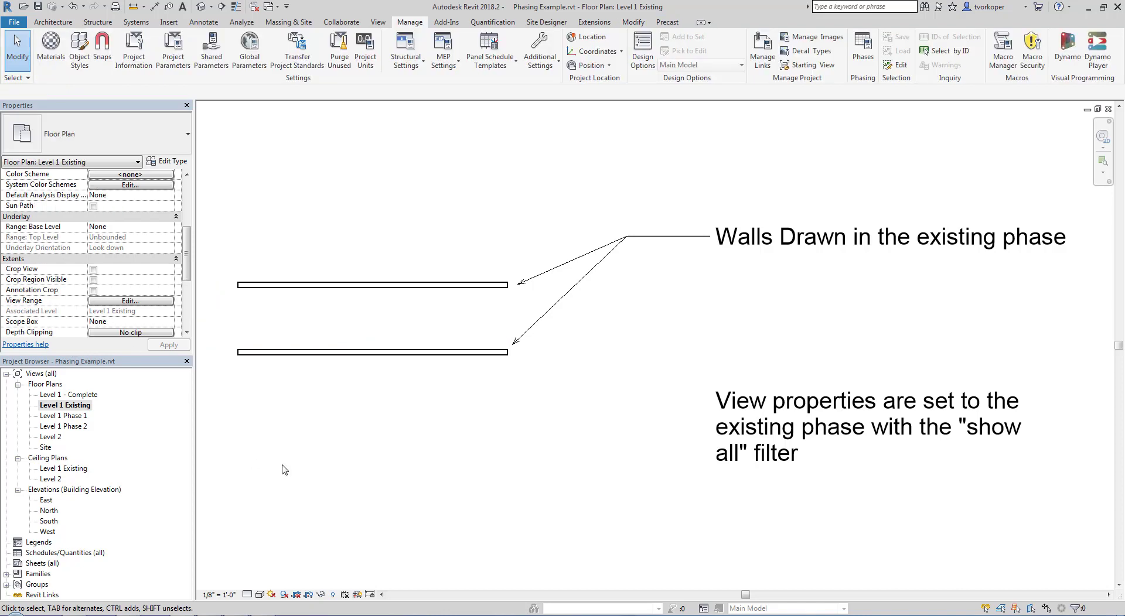
{"action": "scroll", "coordinate": [189, 278], "scroll_direction": "down", "scroll_amount": 5}
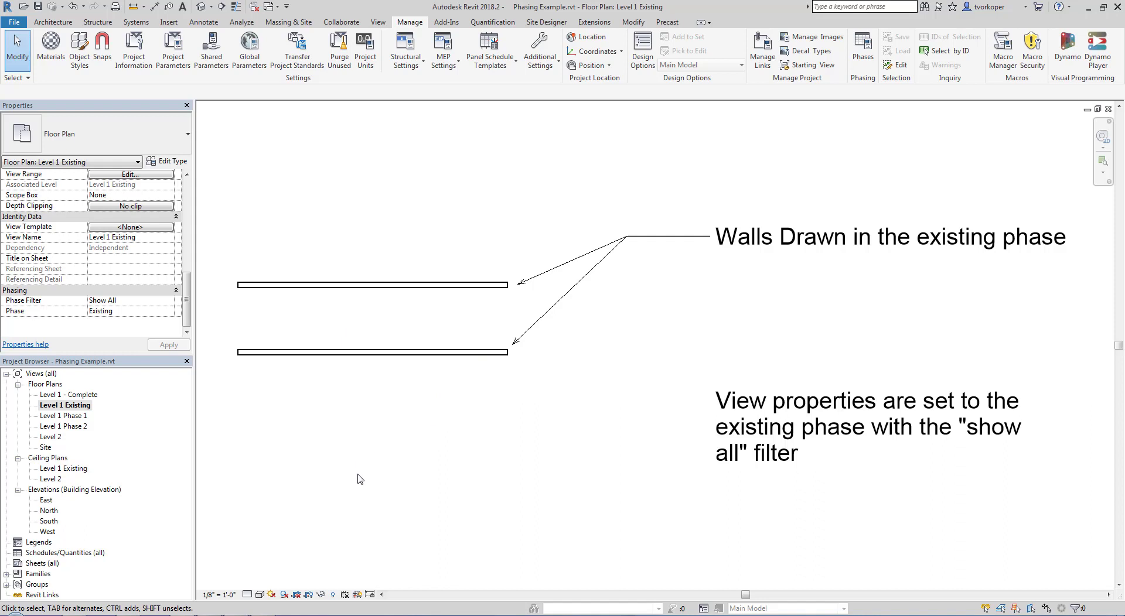
Step: Open the Level 1 Phase 1 floor plan and check its phase filter and phase
{"action": "middle_click_drag", "start_coordinate": [358, 479], "coordinate": [389, 397]}
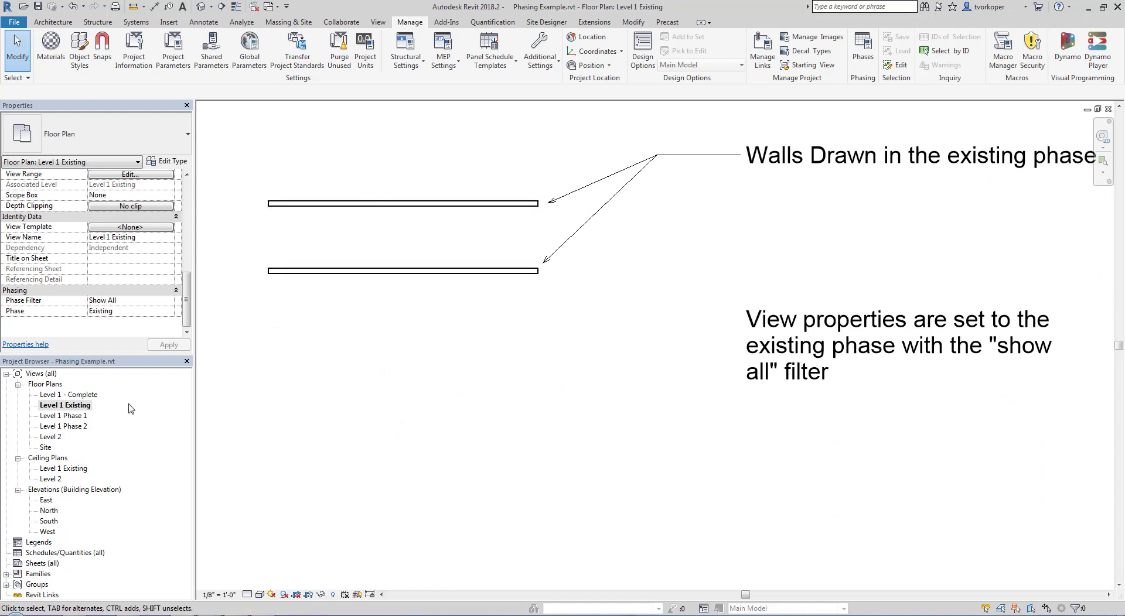
{"action": "double_click", "coordinate": [71, 417]}
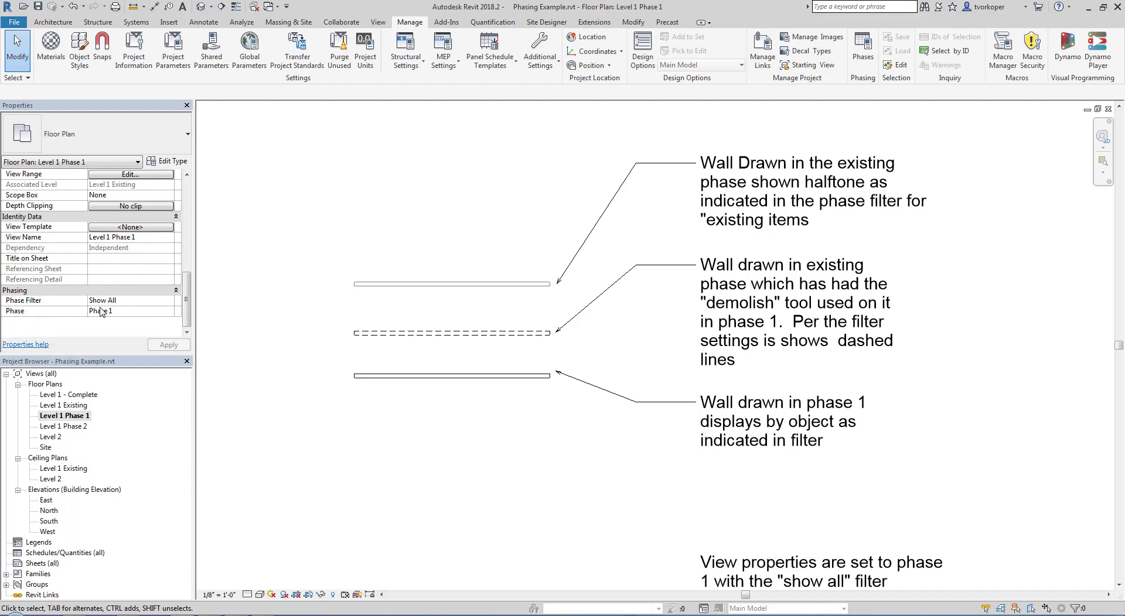
{"action": "left_click_drag", "start_coordinate": [72, 287], "coordinate": [147, 310]}
Step: Compare the phasing properties of the dashed middle wall and the lowest wall with the phase of the Level 1 Phase 1 view
{"action": "left_click", "coordinate": [507, 335]}
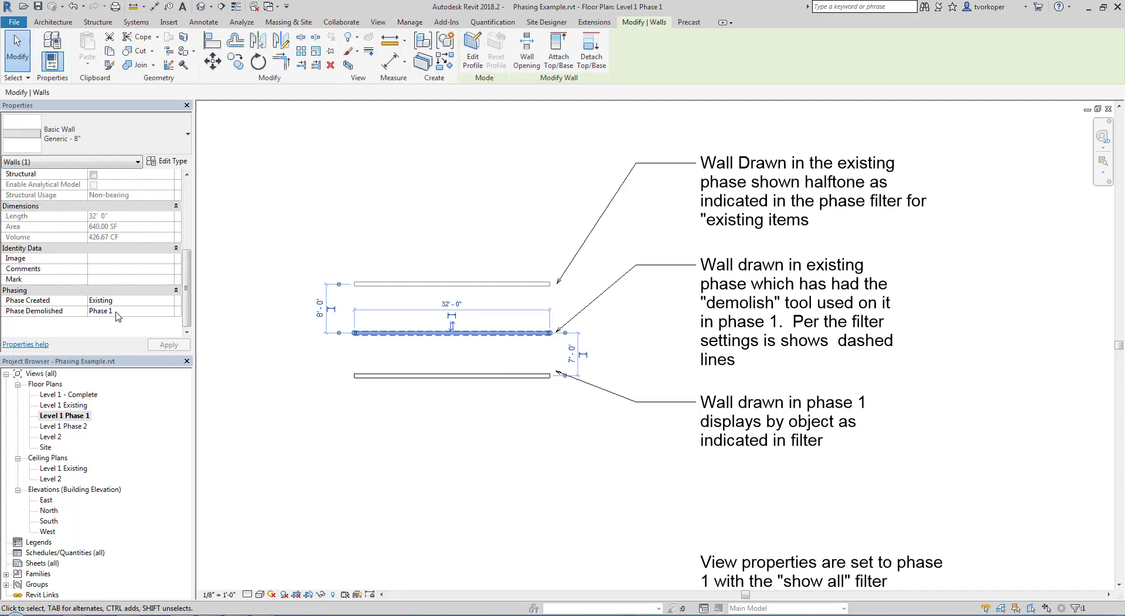
{"action": "key", "text": "Escape"}
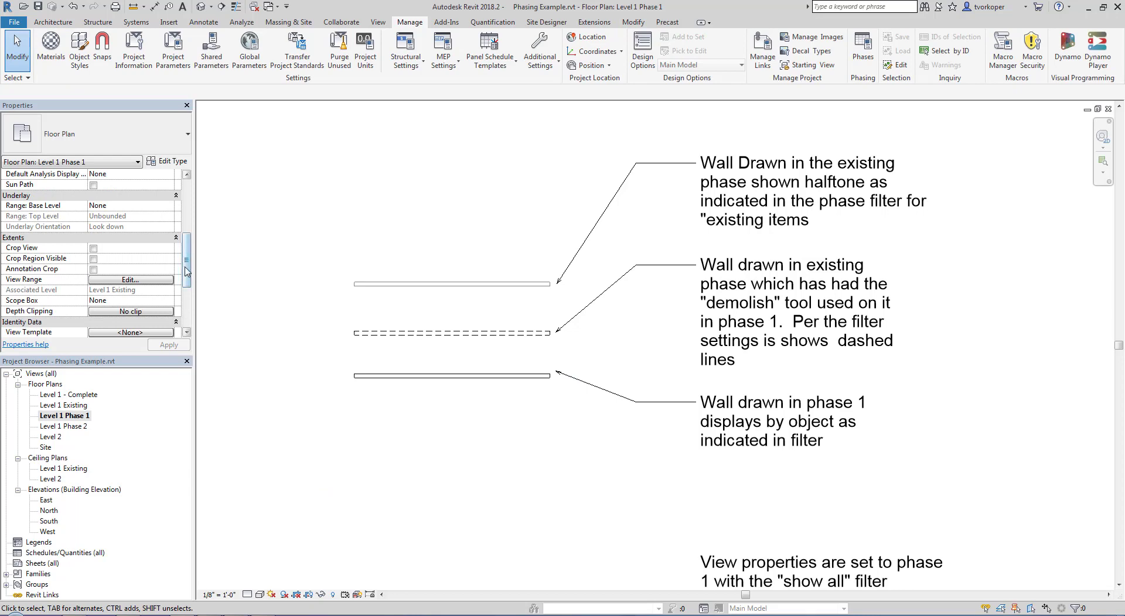
{"action": "left_click_drag", "start_coordinate": [185, 268], "coordinate": [187, 327]}
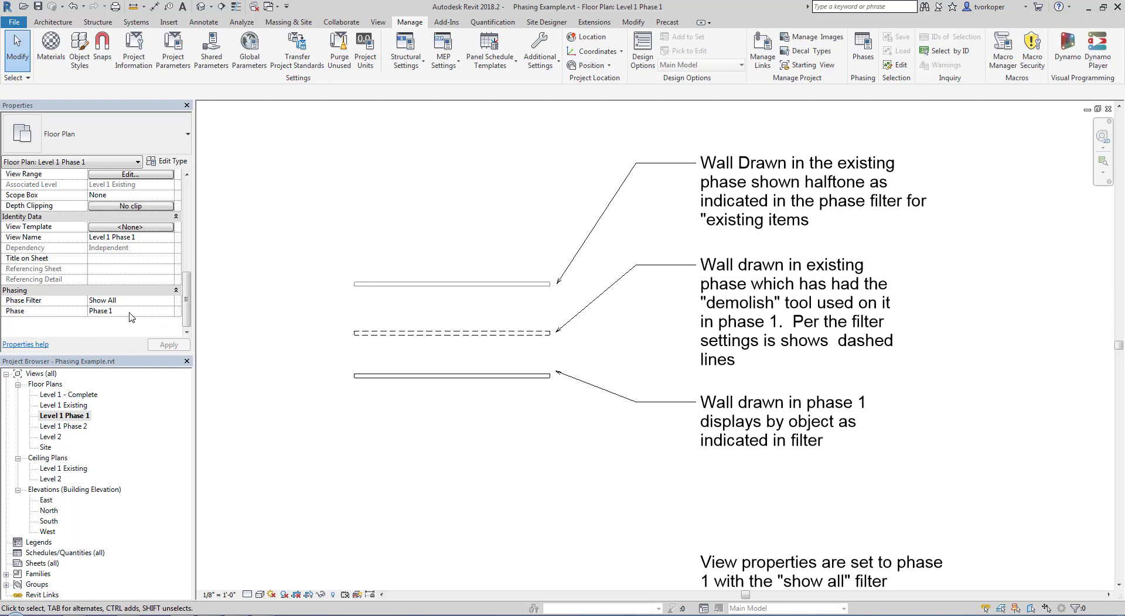
{"action": "left_click", "coordinate": [393, 333]}
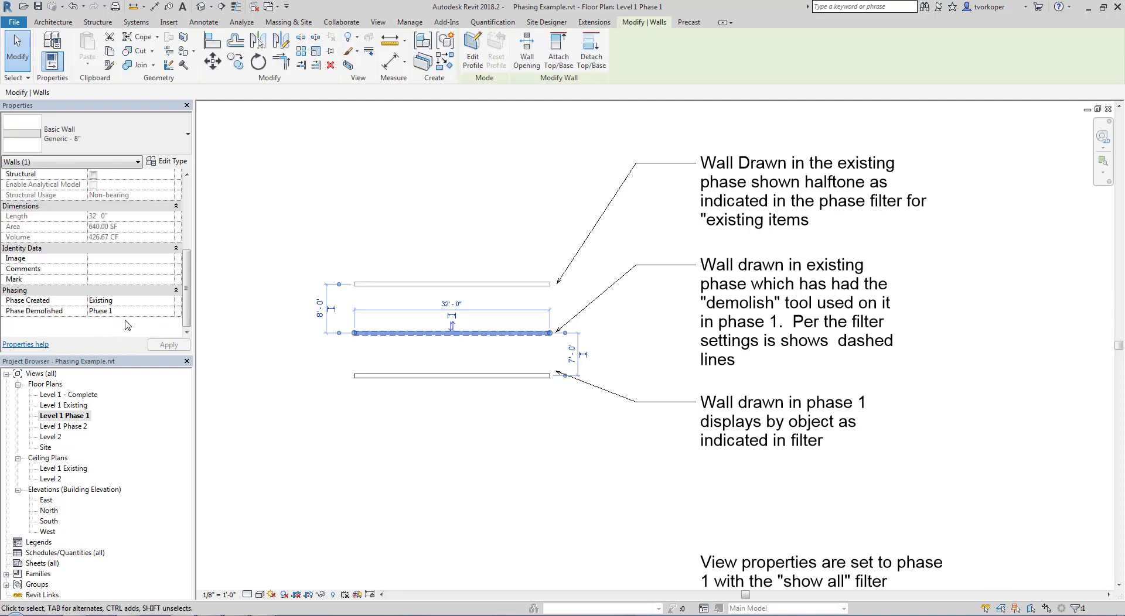
{"action": "key", "text": "Escape"}
{"action": "scroll", "coordinate": [186, 322], "scroll_direction": "down", "scroll_amount": 3}
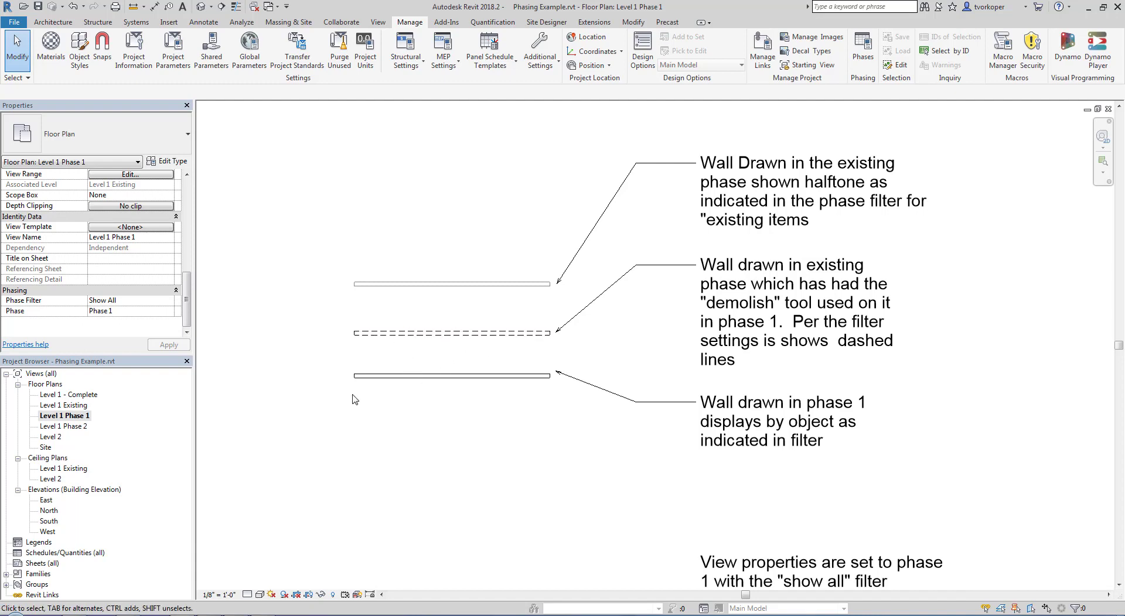
{"action": "left_click", "coordinate": [434, 382]}
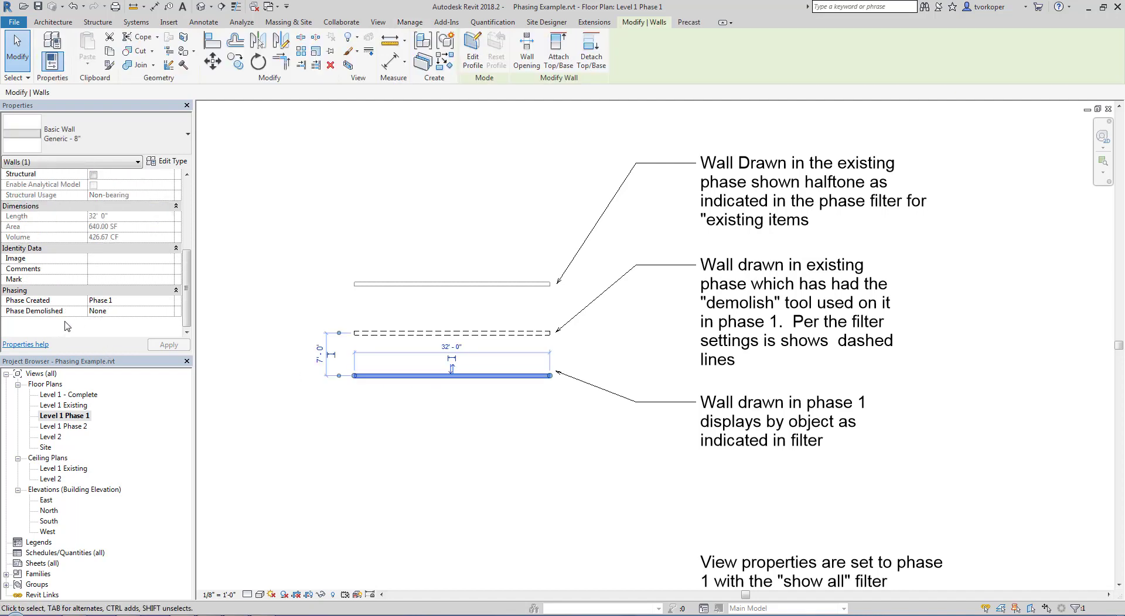
{"action": "left_click", "coordinate": [365, 436]}
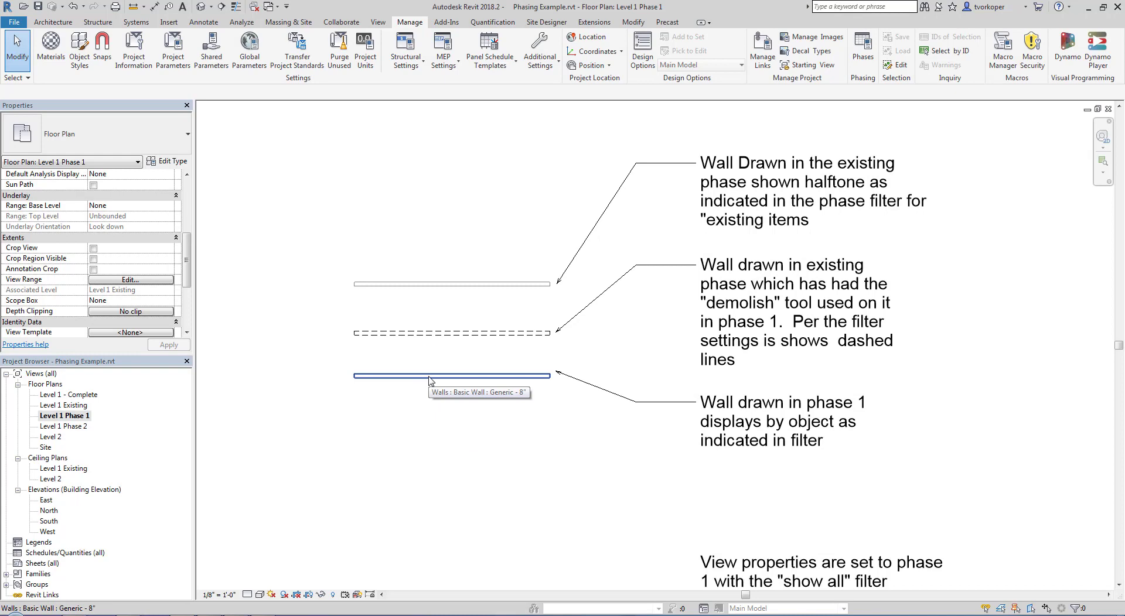
Step: Open the Level 1 Phase 2 floor plan and examine the phasing properties of the view and its uppermost wall
{"action": "double_click", "coordinate": [82, 426]}
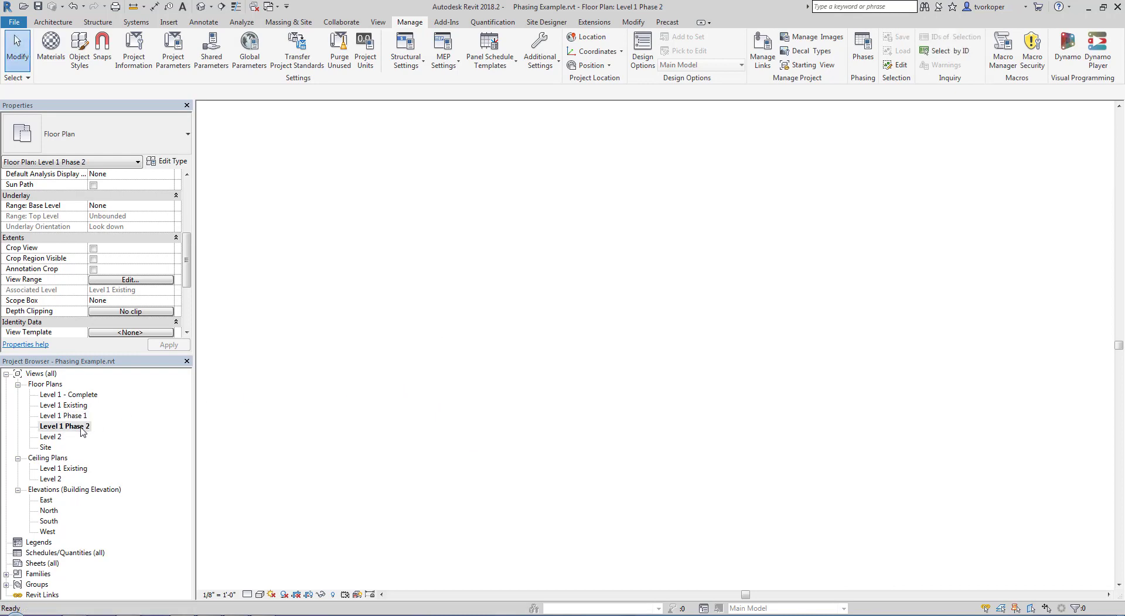
{"action": "scroll", "coordinate": [463, 436], "scroll_direction": "up", "scroll_amount": 3}
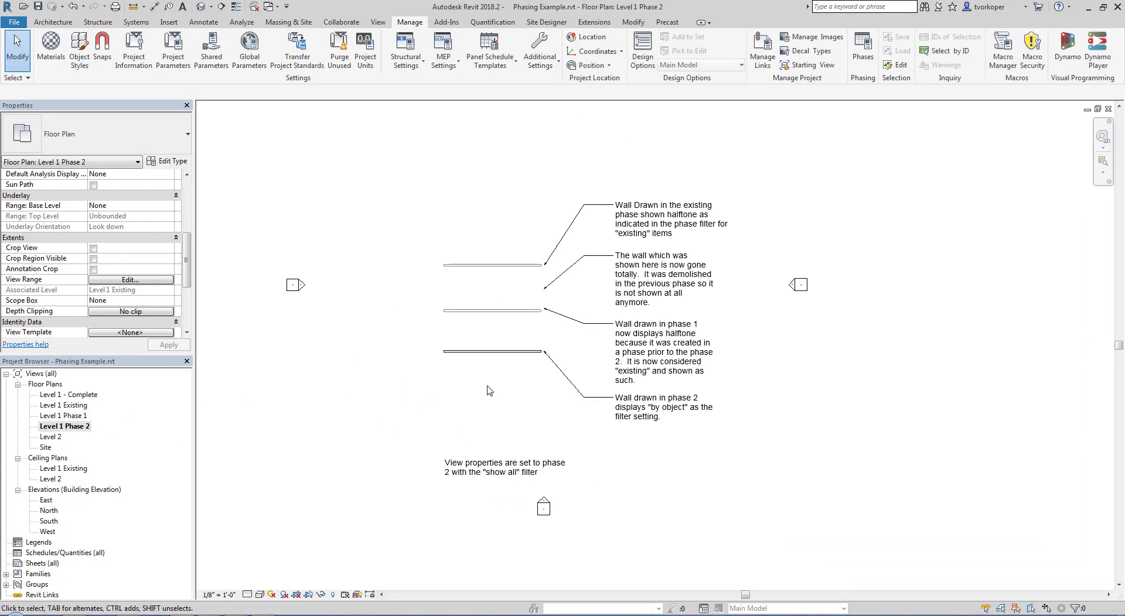
{"action": "middle_click_drag", "start_coordinate": [443, 487], "coordinate": [420, 492]}
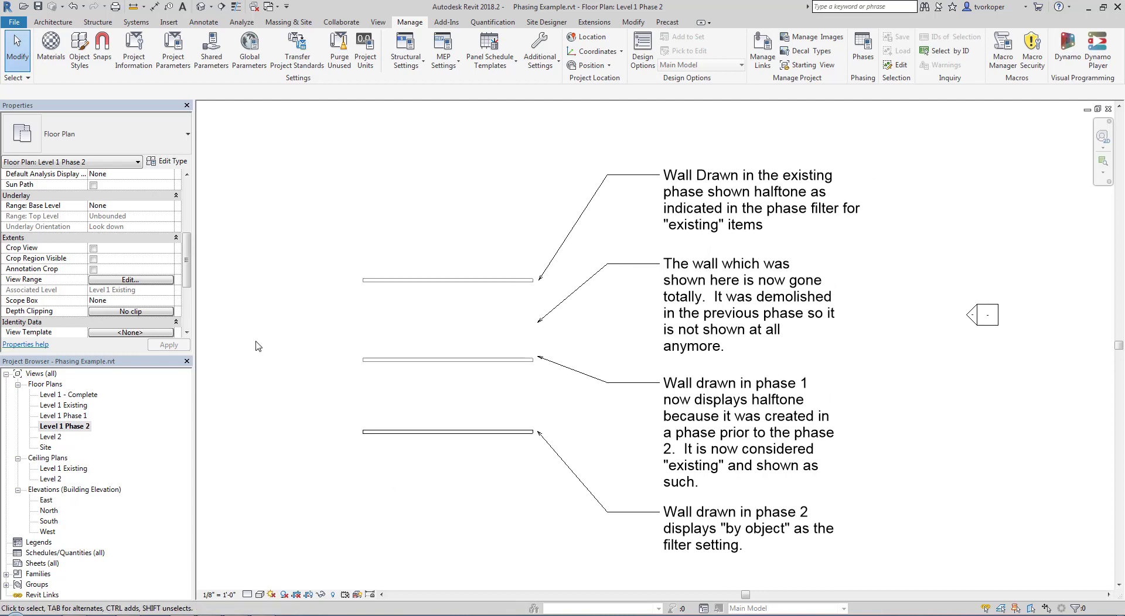
{"action": "left_click_drag", "start_coordinate": [187, 254], "coordinate": [186, 323]}
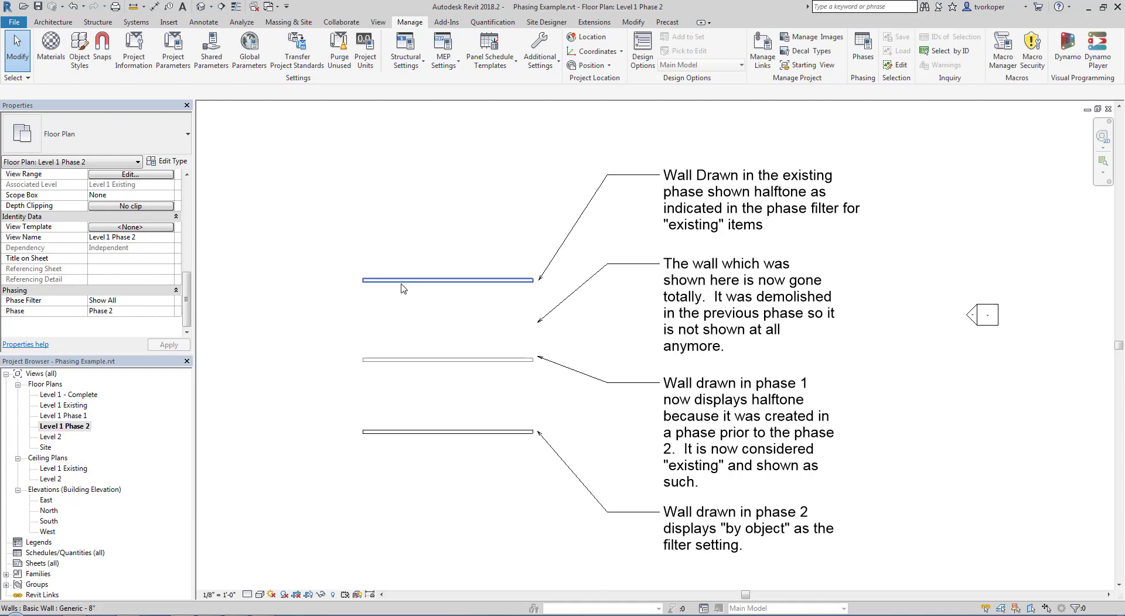
{"action": "left_click", "coordinate": [456, 283]}
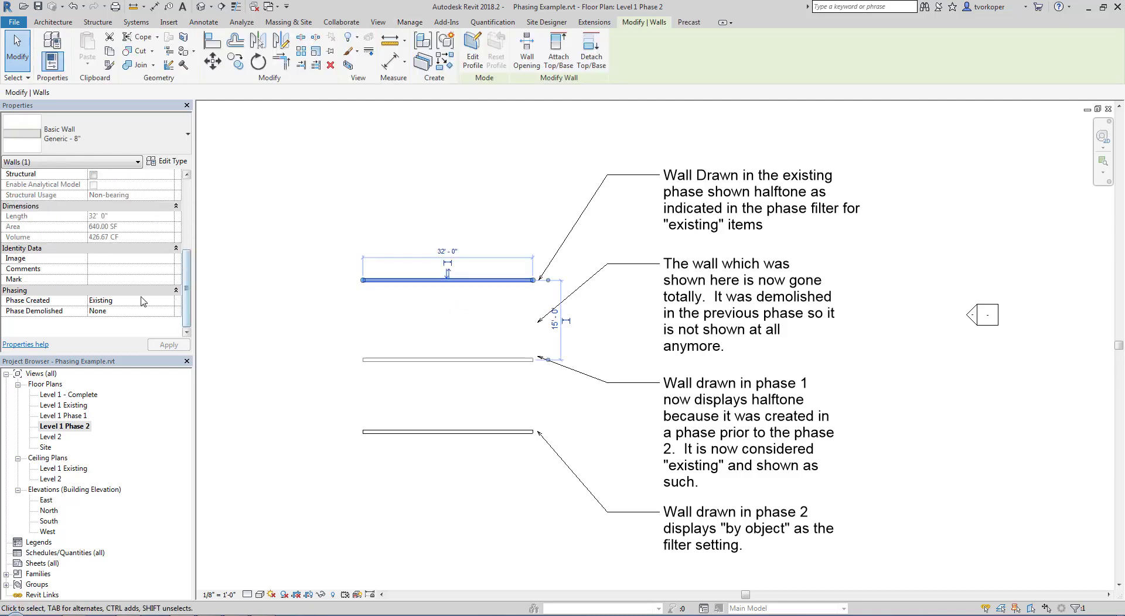
Step: Compare the phase created and phase demolished properties of the middle and uppermost walls in the Level 1 Phase 2 view
{"action": "left_click", "coordinate": [243, 321]}
{"action": "left_click", "coordinate": [369, 360]}
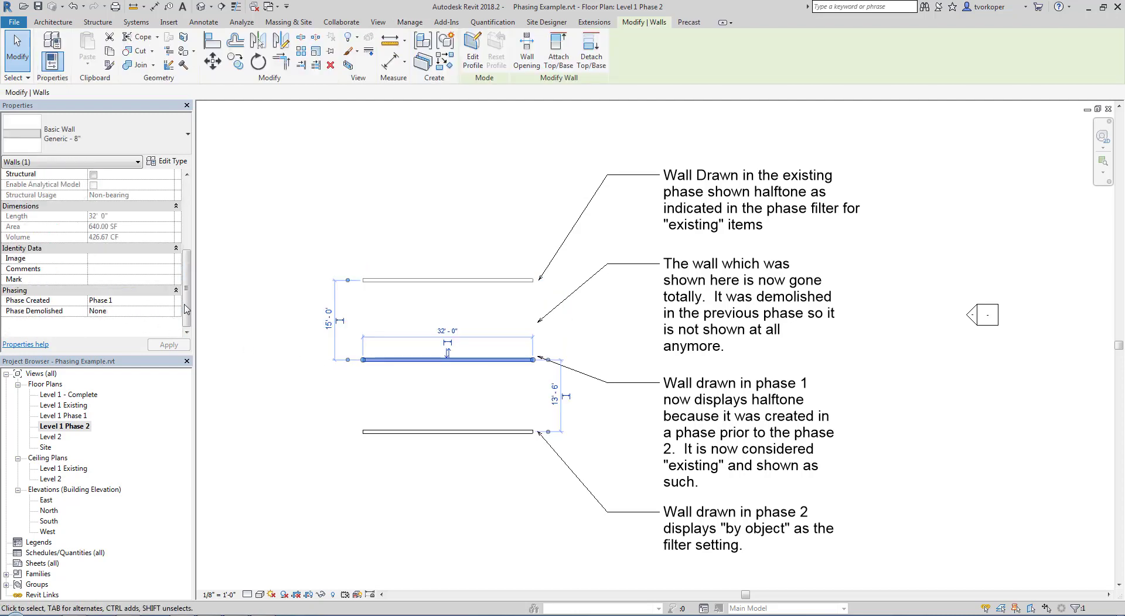
{"action": "left_click", "coordinate": [306, 302]}
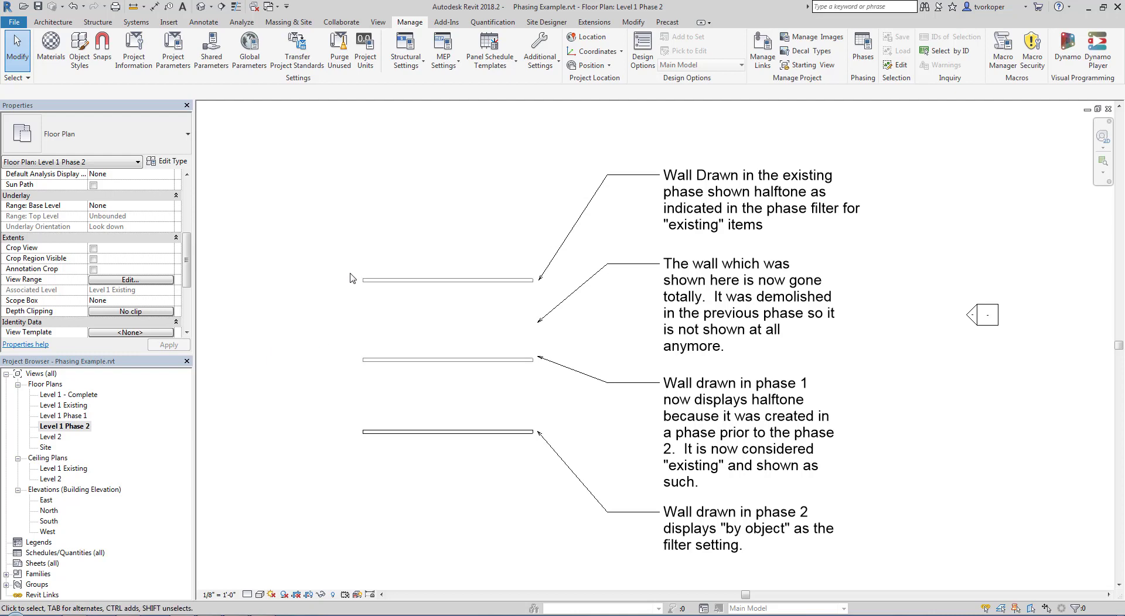
{"action": "left_click", "coordinate": [370, 280]}
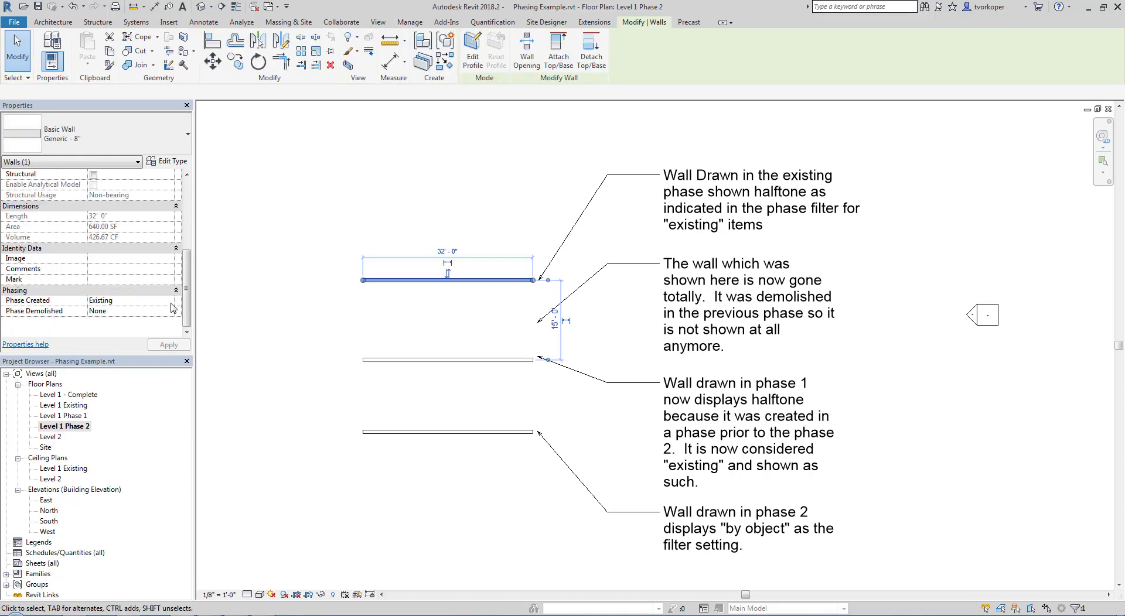
{"action": "left_click", "coordinate": [263, 345]}
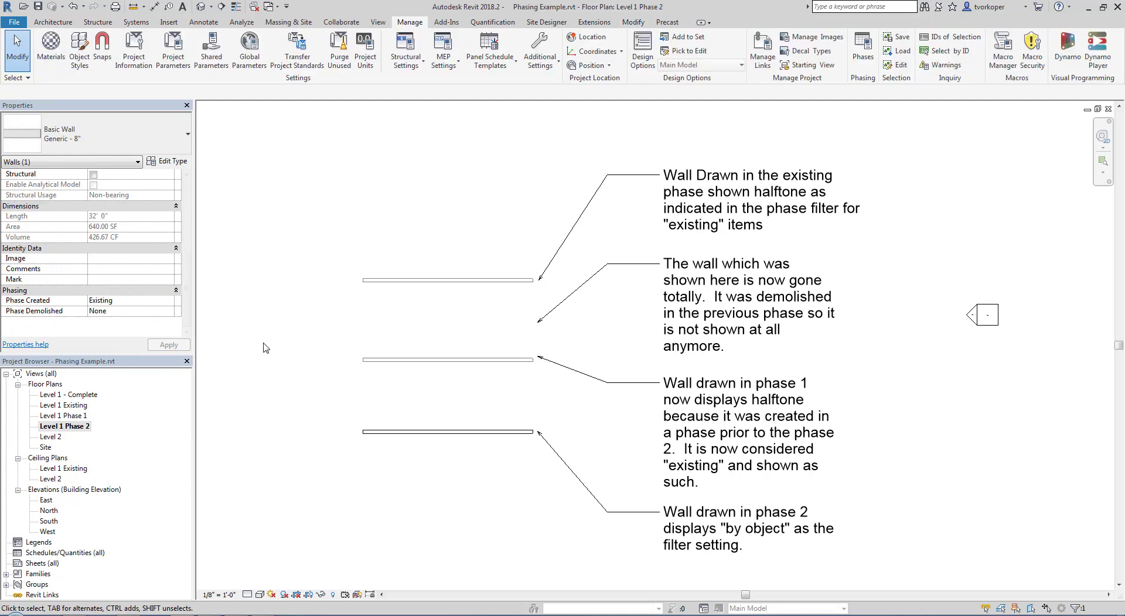
{"action": "left_click", "coordinate": [375, 359]}
{"action": "left_click", "coordinate": [272, 305]}
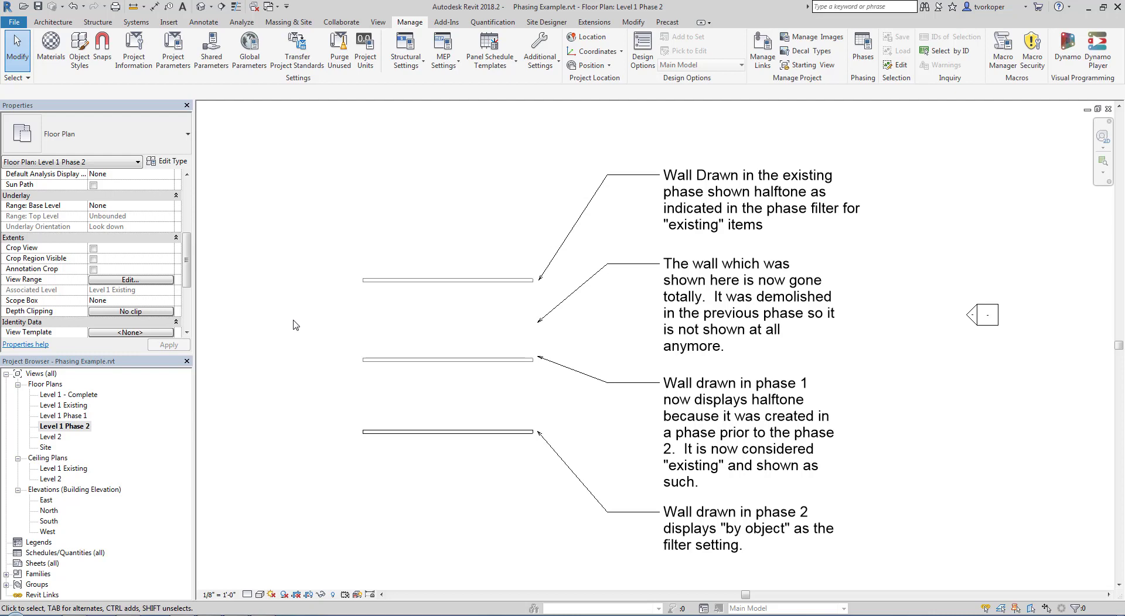
Step: Check the phasing properties of the lowest wall, then clear the selection
{"action": "left_click", "coordinate": [364, 433]}
{"action": "scroll", "coordinate": [191, 283], "scroll_direction": "down", "scroll_amount": 5}
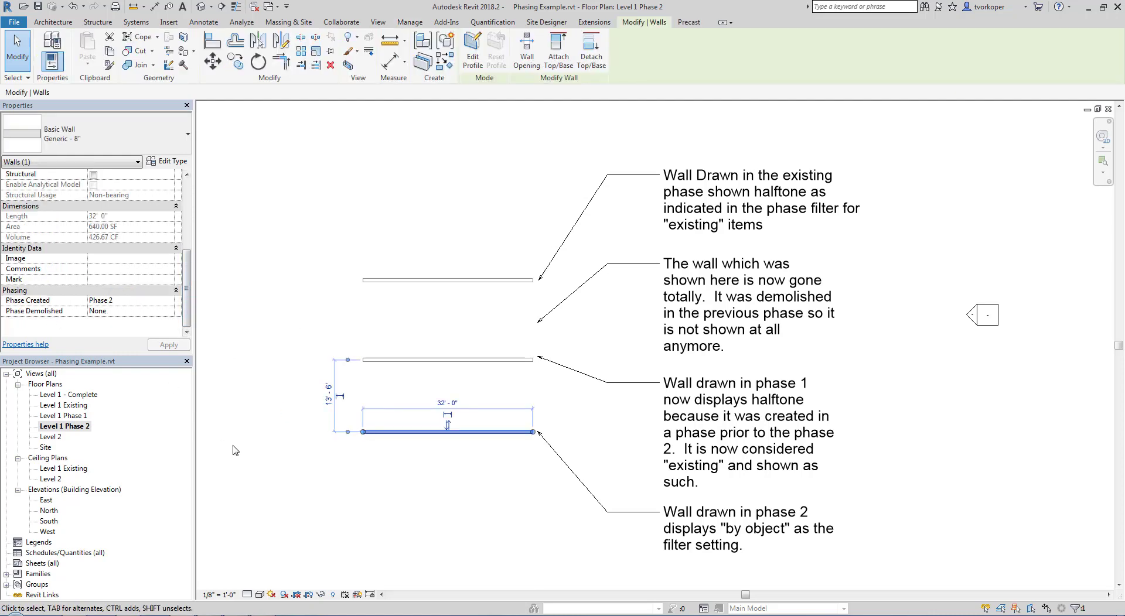
{"action": "left_click", "coordinate": [339, 472]}
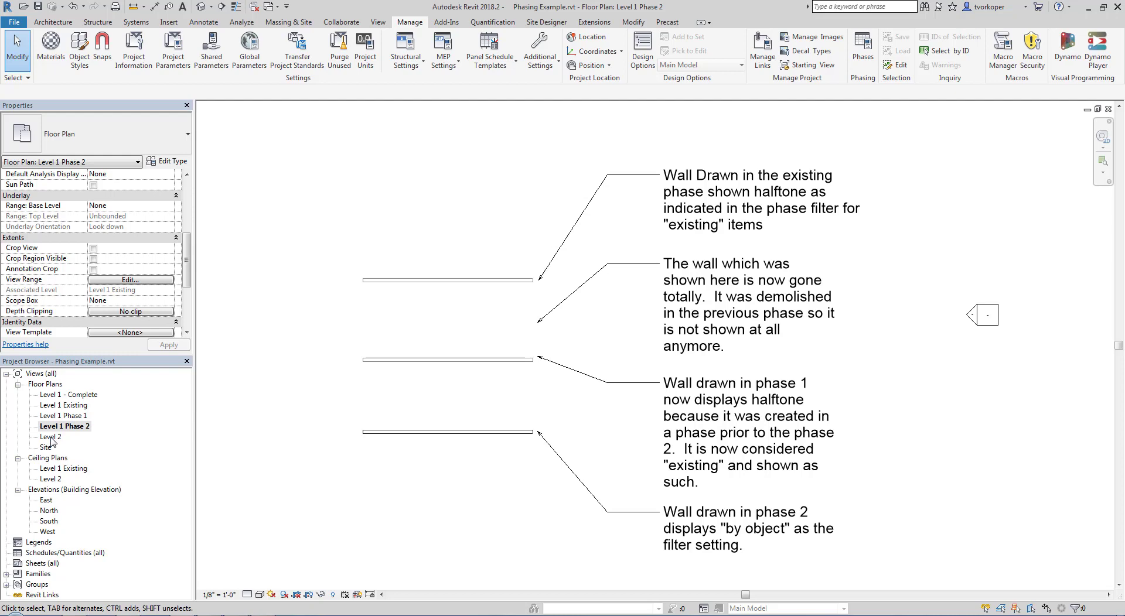
Step: Open the Level 1 - Complete floor plan and check its phase filter and phase
{"action": "double_click", "coordinate": [78, 396]}
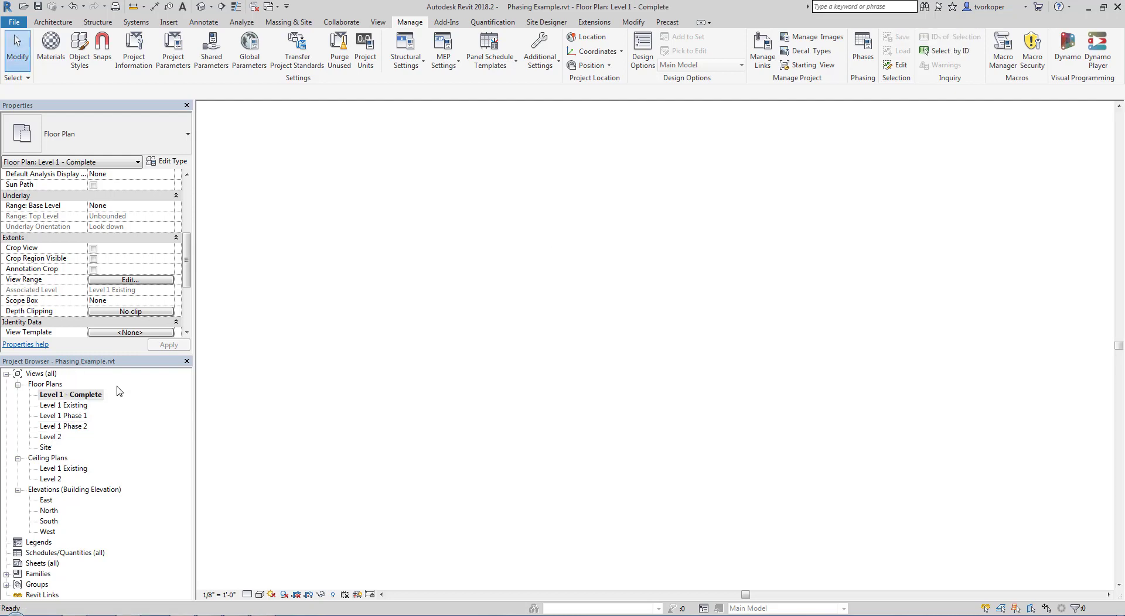
{"action": "scroll", "coordinate": [186, 292], "scroll_direction": "down", "scroll_amount": 1}
{"action": "scroll", "coordinate": [186, 291], "scroll_direction": "down", "scroll_amount": 3}
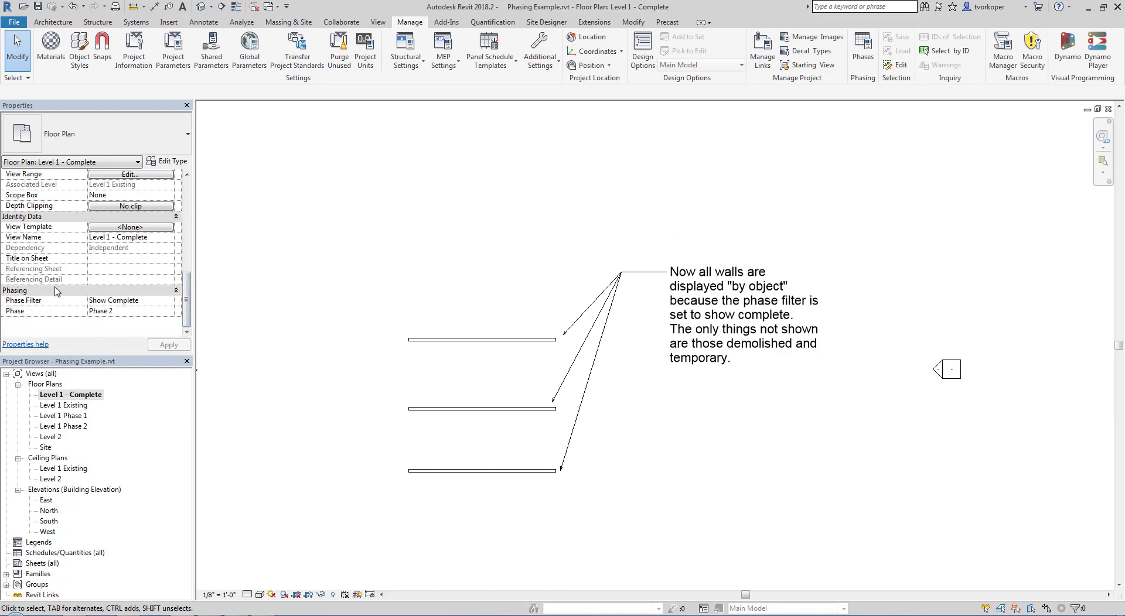
{"action": "left_click_drag", "start_coordinate": [45, 281], "coordinate": [197, 320]}
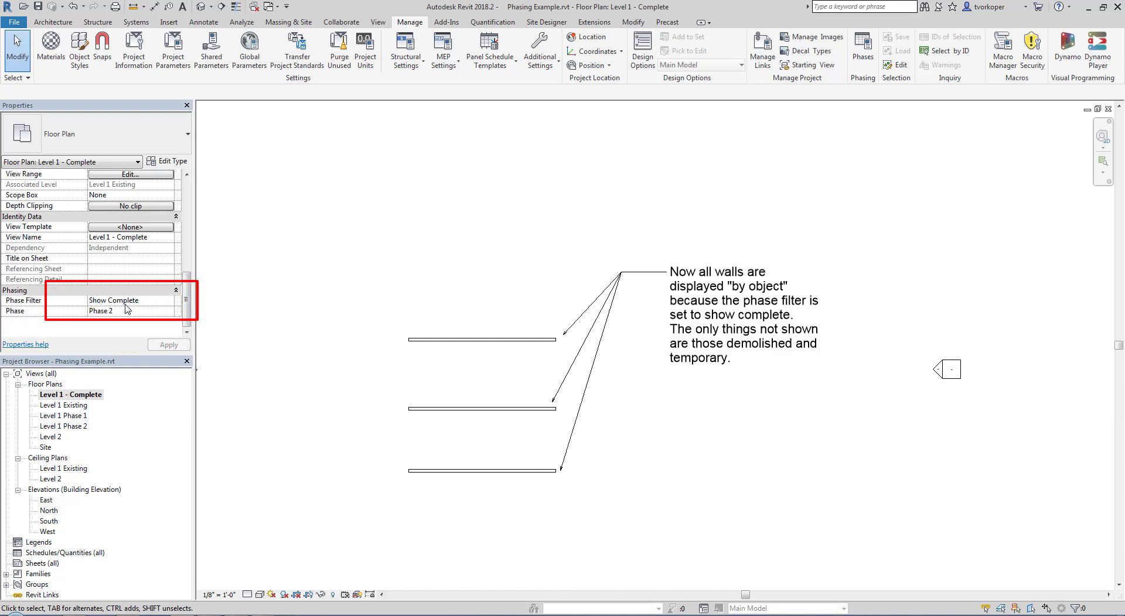
{"action": "key", "text": "Escape"}
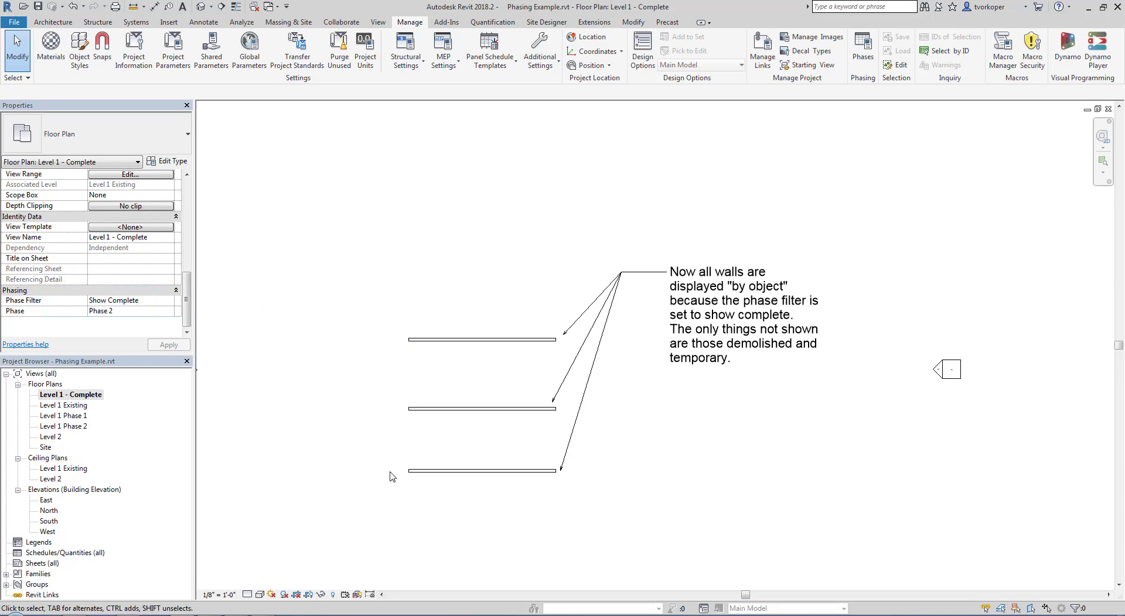
Step: Inspect the phasing properties of the uppermost, middle and lowest walls in the Level 1 - Complete view
{"action": "scroll", "coordinate": [451, 447], "scroll_direction": "up", "scroll_amount": 2}
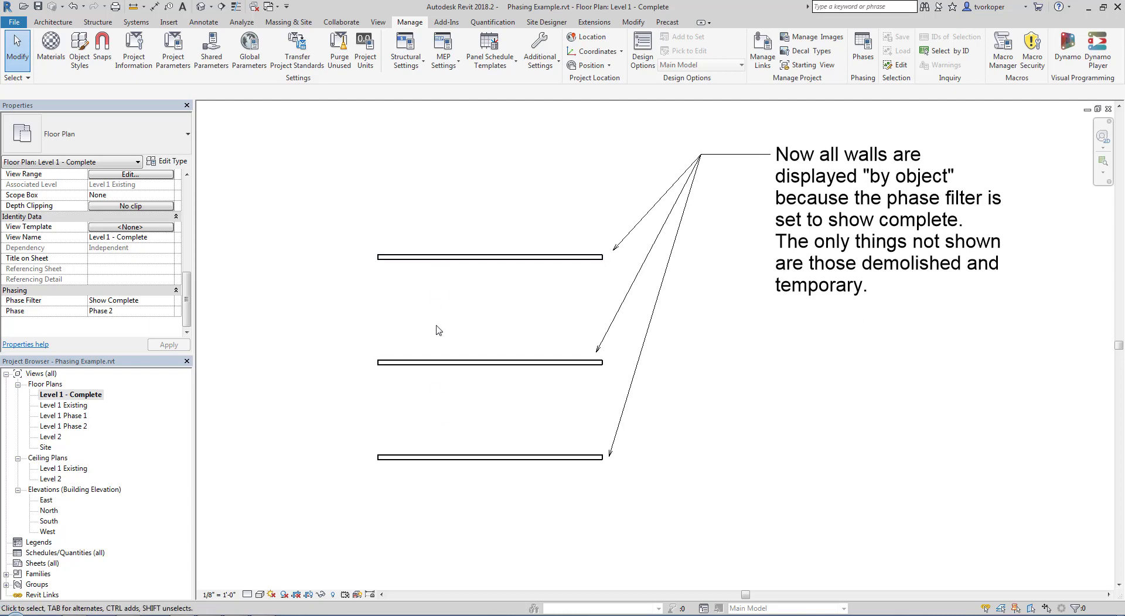
{"action": "scroll", "coordinate": [428, 393], "scroll_direction": "up", "scroll_amount": 3}
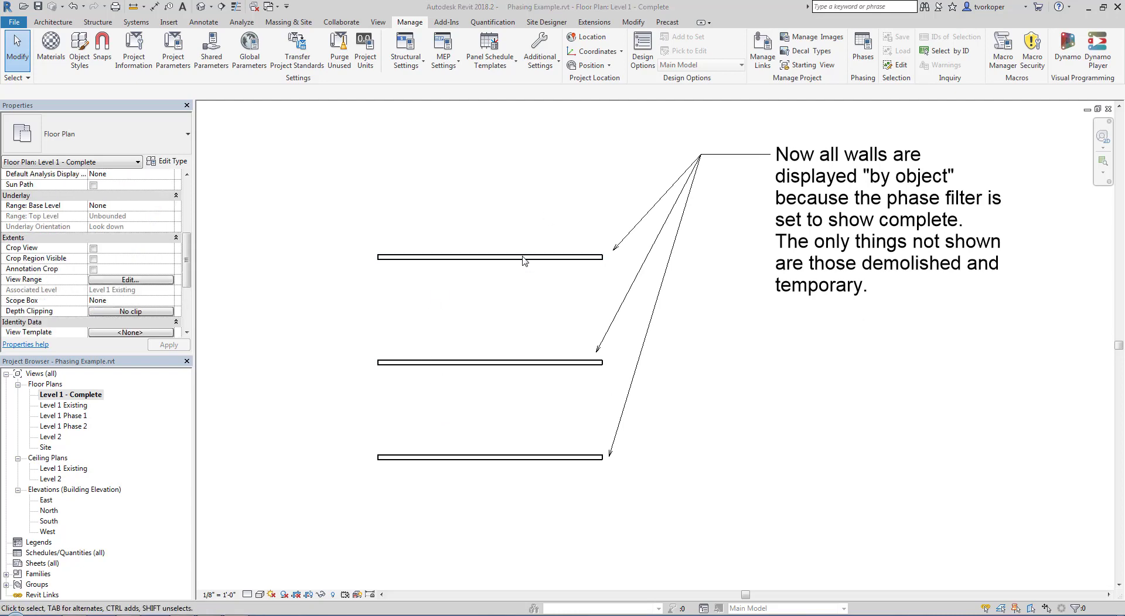
{"action": "left_click", "coordinate": [435, 258]}
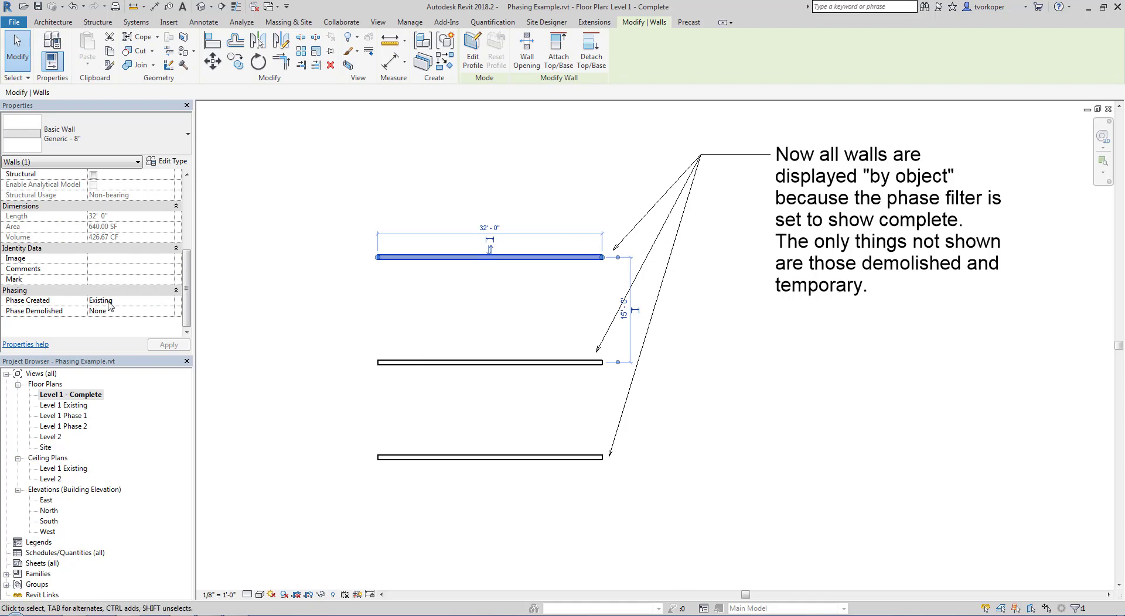
{"action": "left_click", "coordinate": [306, 309]}
{"action": "left_click", "coordinate": [397, 363]}
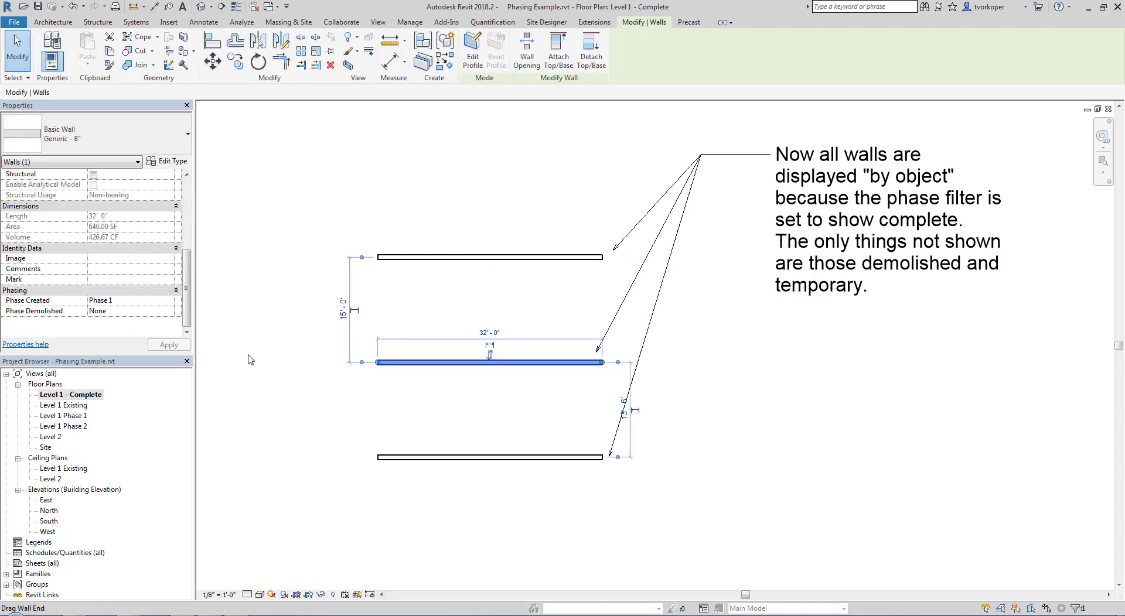
{"action": "left_click", "coordinate": [283, 311]}
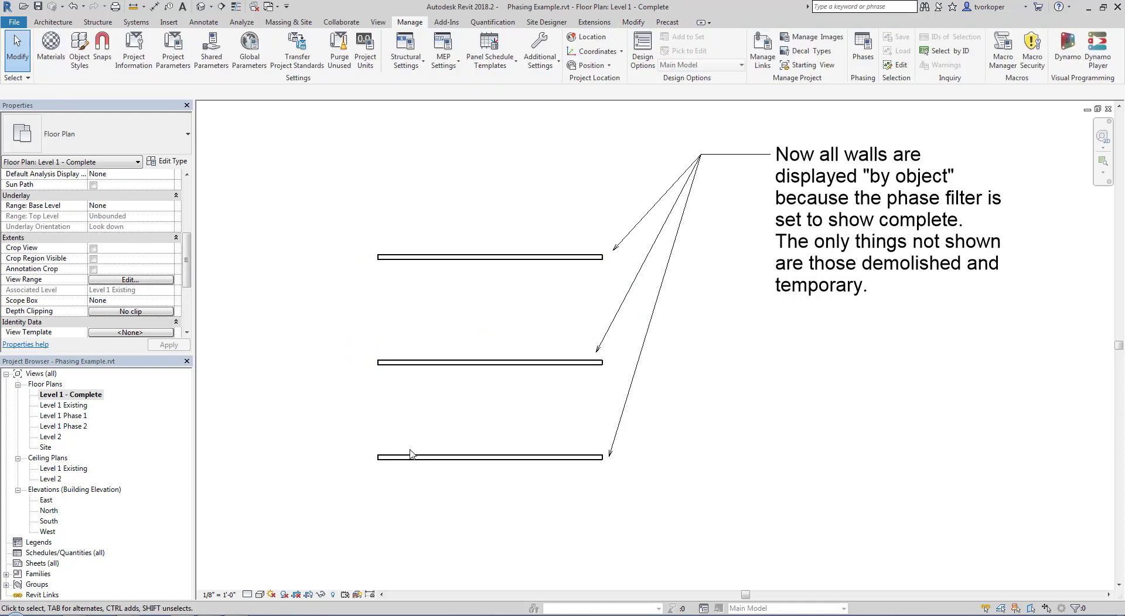
{"action": "left_click", "coordinate": [389, 457]}
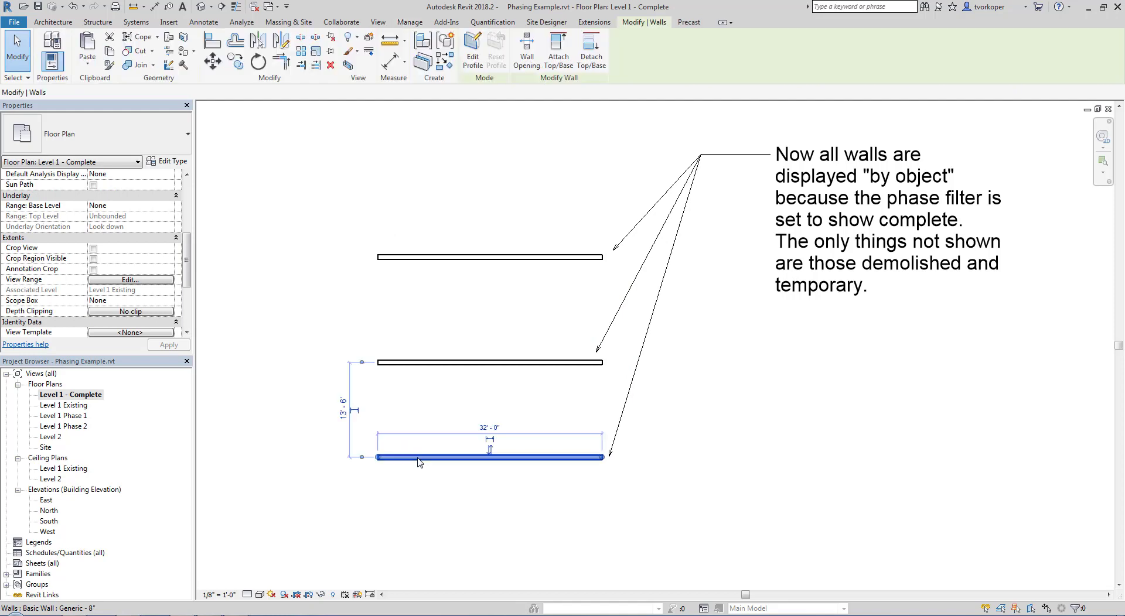
{"action": "left_click", "coordinate": [292, 331]}
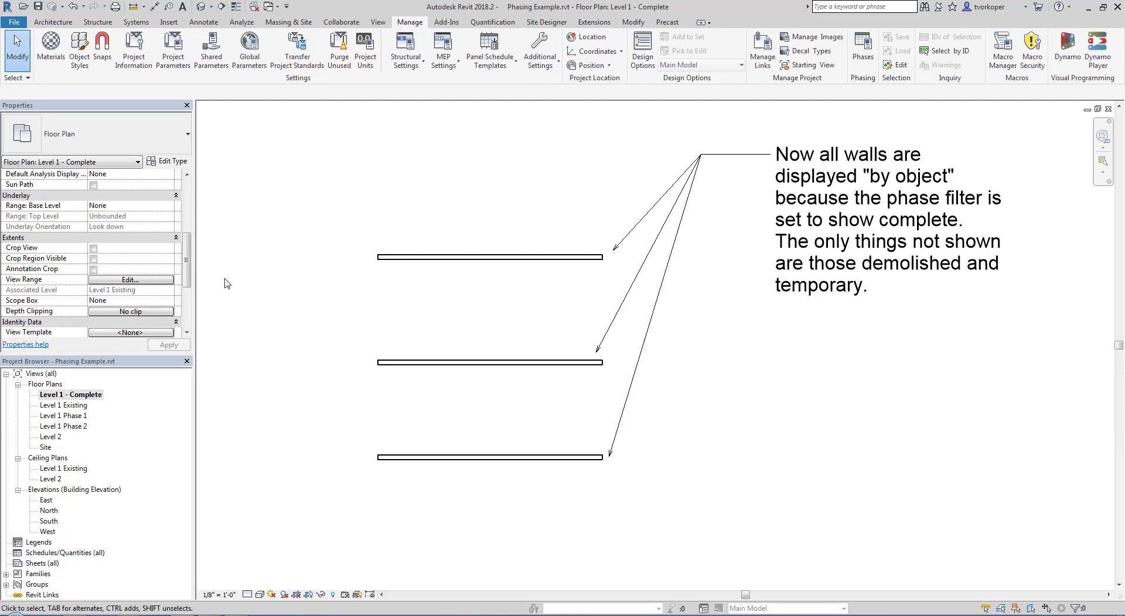
Step: Set the phase filter of the Level 1 - Complete view to Show All
{"action": "scroll", "coordinate": [186, 275], "scroll_direction": "down", "scroll_amount": 5}
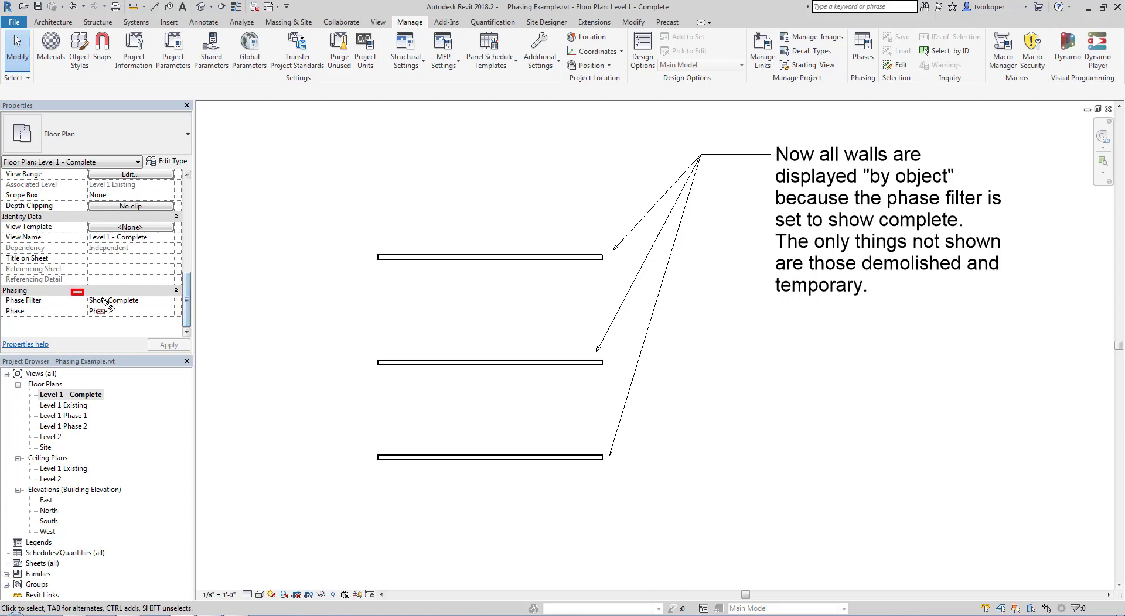
{"action": "left_click", "coordinate": [169, 301]}
{"action": "left_click", "coordinate": [136, 318]}
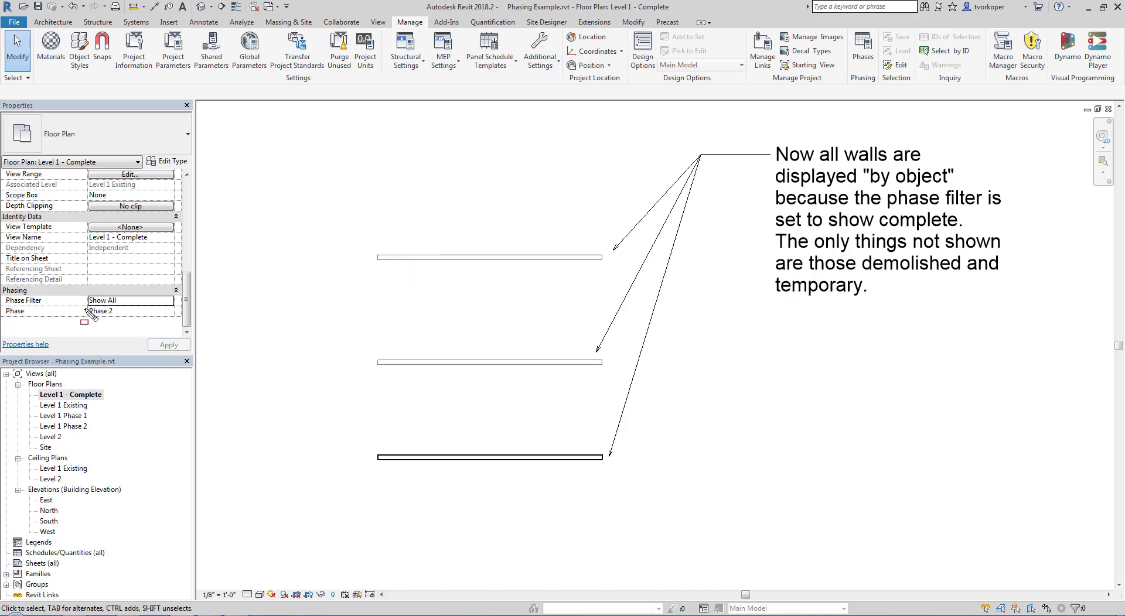
{"action": "left_click_drag", "start_coordinate": [78, 307], "coordinate": [125, 320]}
Step: Restore the view's phase filter to Show Complete and review the available phase filter options
{"action": "left_click", "coordinate": [166, 303]}
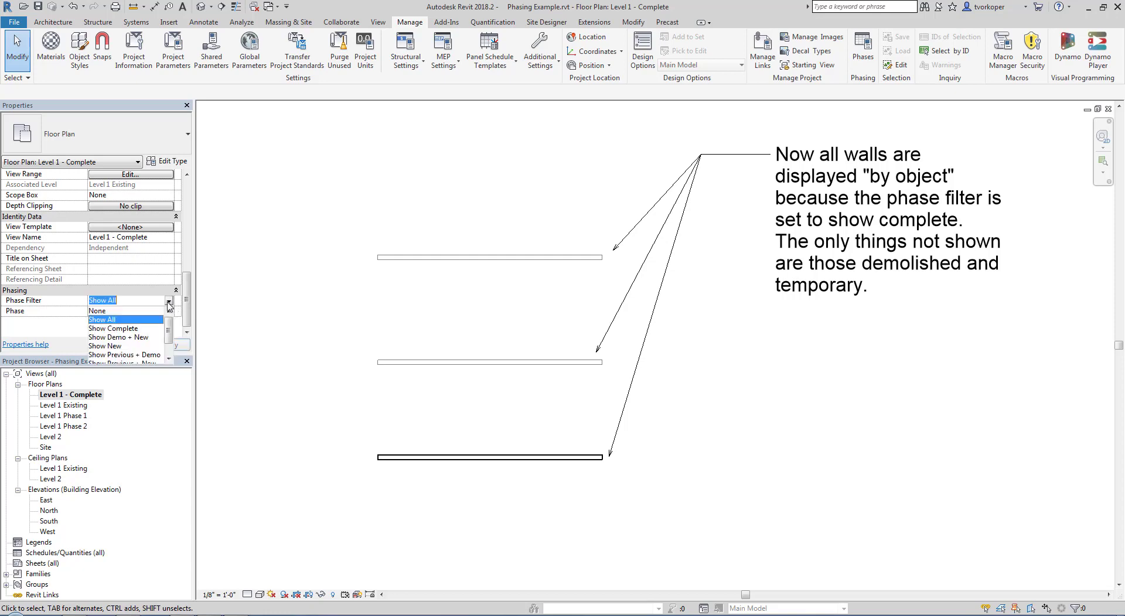
{"action": "left_click", "coordinate": [136, 329]}
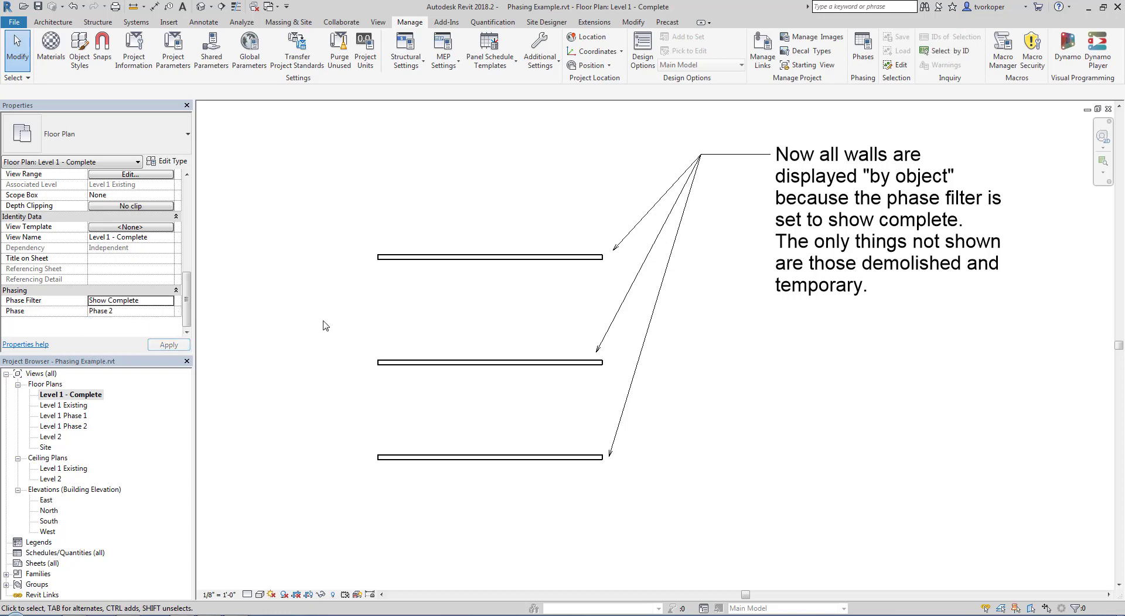
{"action": "middle_click_drag", "start_coordinate": [325, 326], "coordinate": [343, 335]}
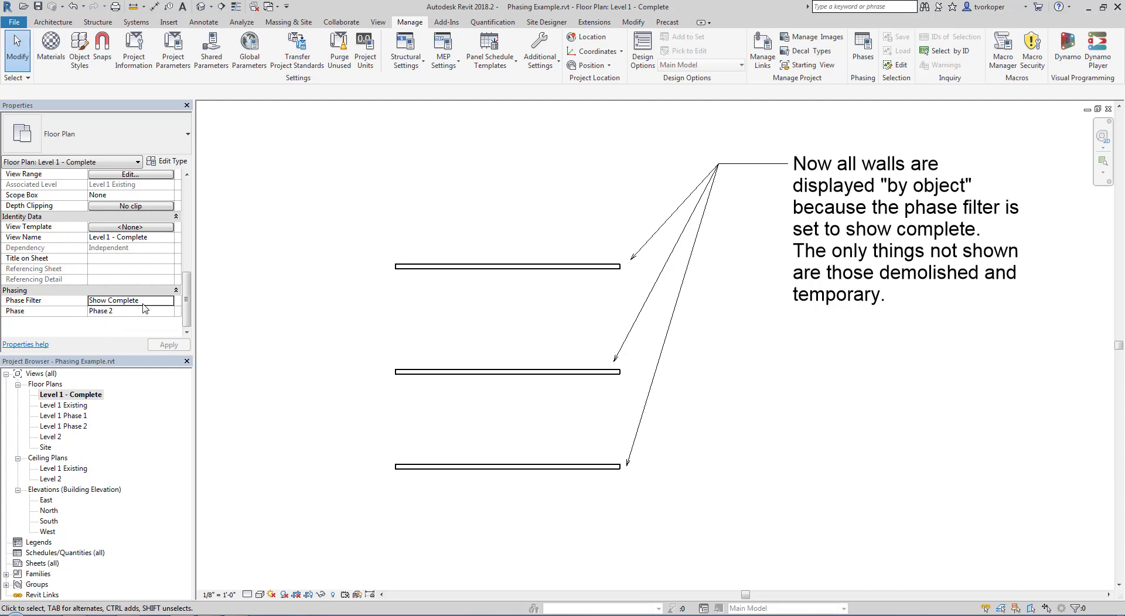
{"action": "left_click", "coordinate": [169, 300]}
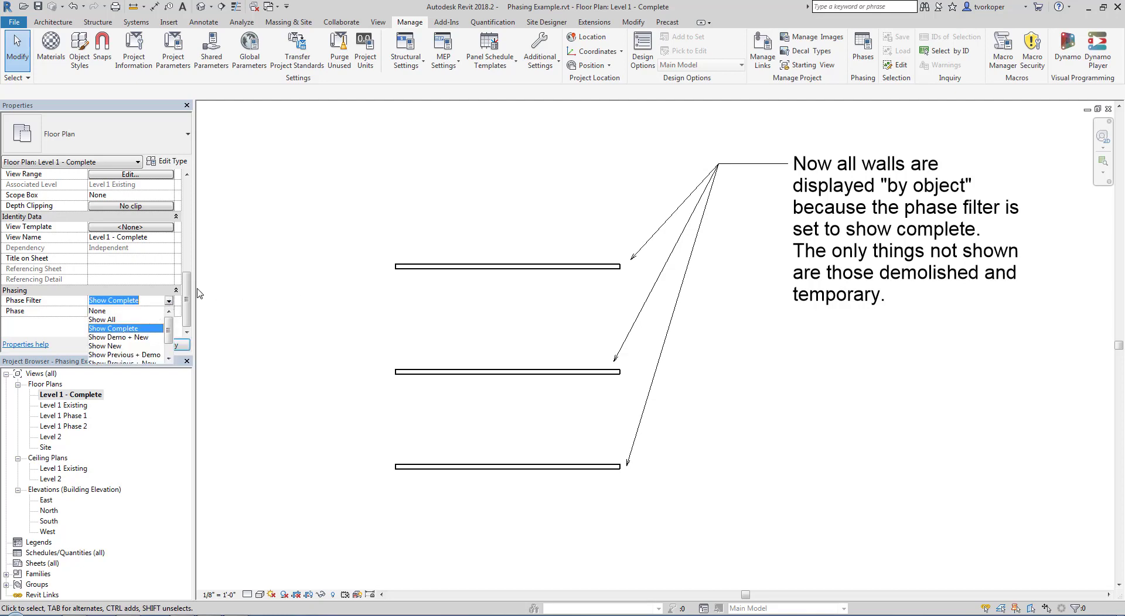
{"action": "left_click", "coordinate": [402, 295]}
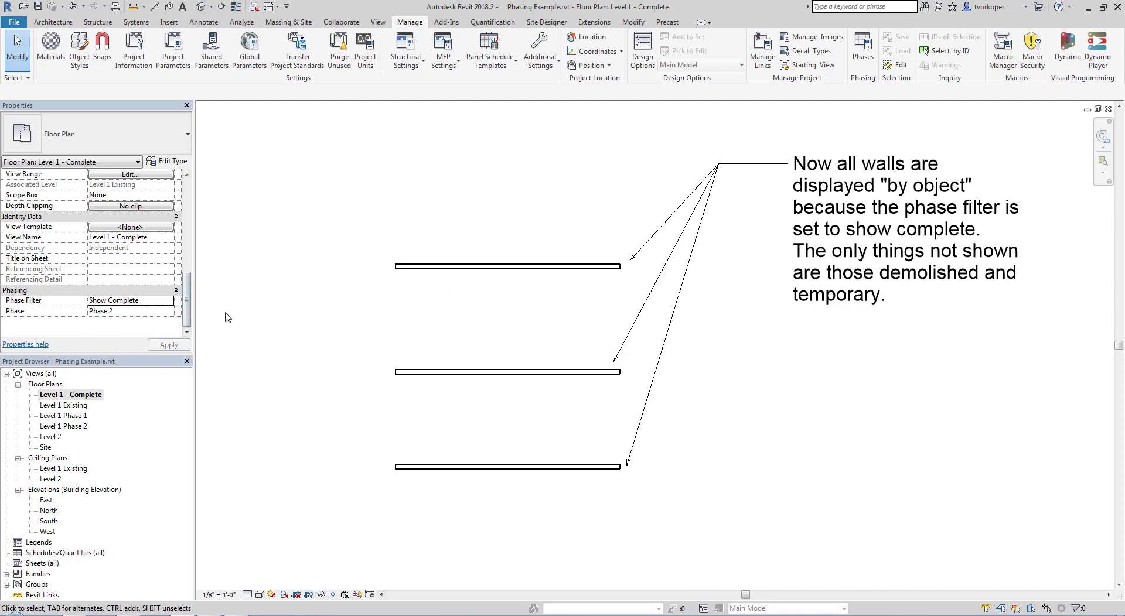
Step: Open the Level 1 Phase 1 floor plan and examine how its dashed demolished wall is displayed
{"action": "double_click", "coordinate": [69, 416]}
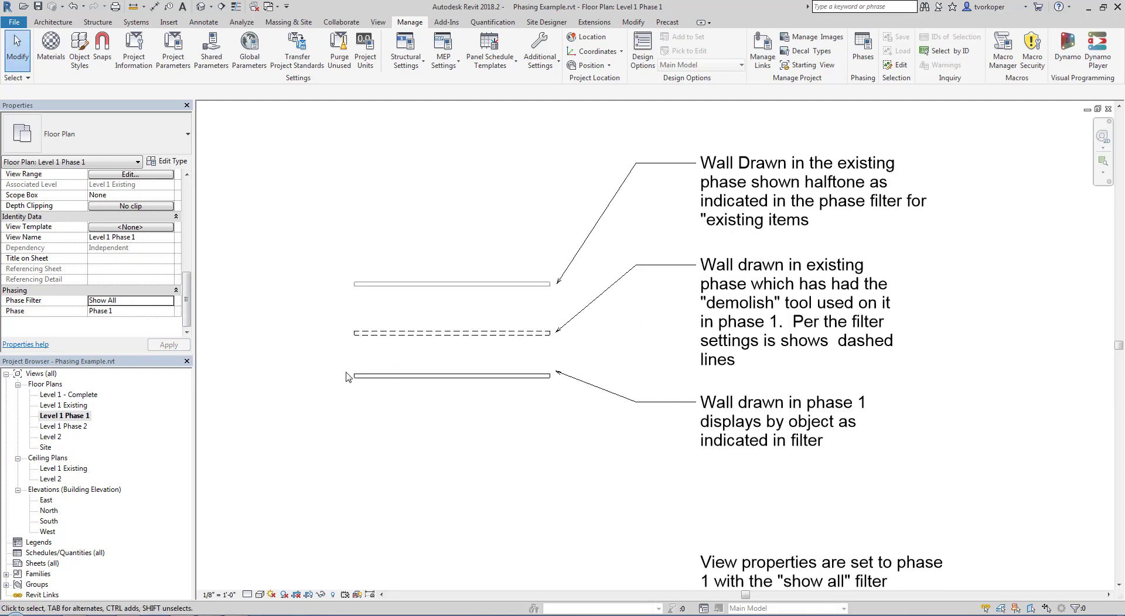
{"action": "scroll", "coordinate": [346, 355], "scroll_direction": "up", "scroll_amount": 2}
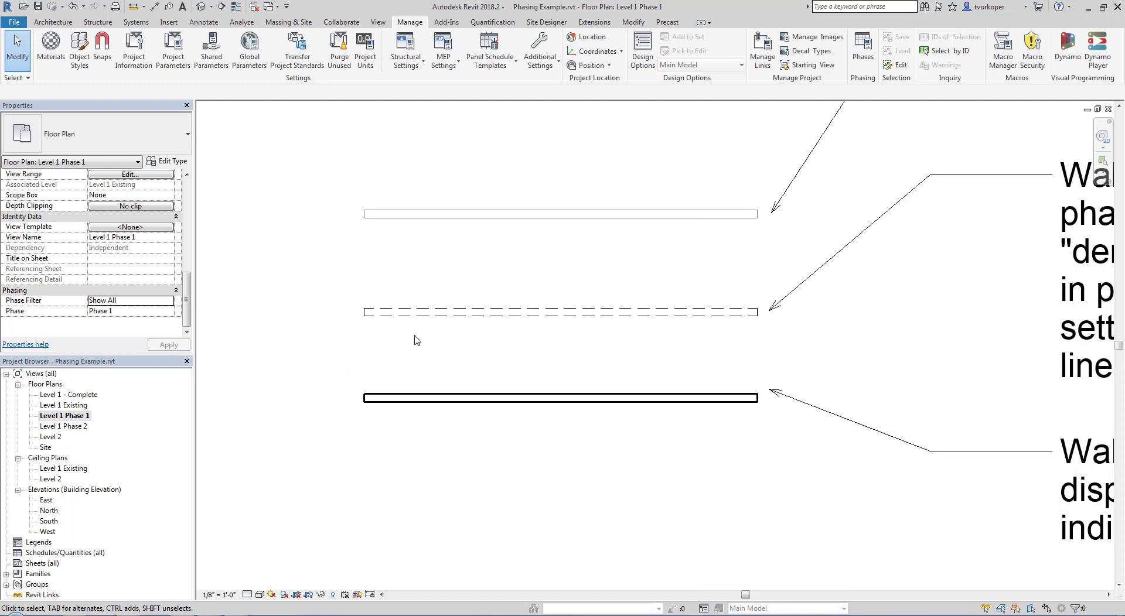
{"action": "middle_click_drag", "start_coordinate": [371, 375], "coordinate": [289, 468]}
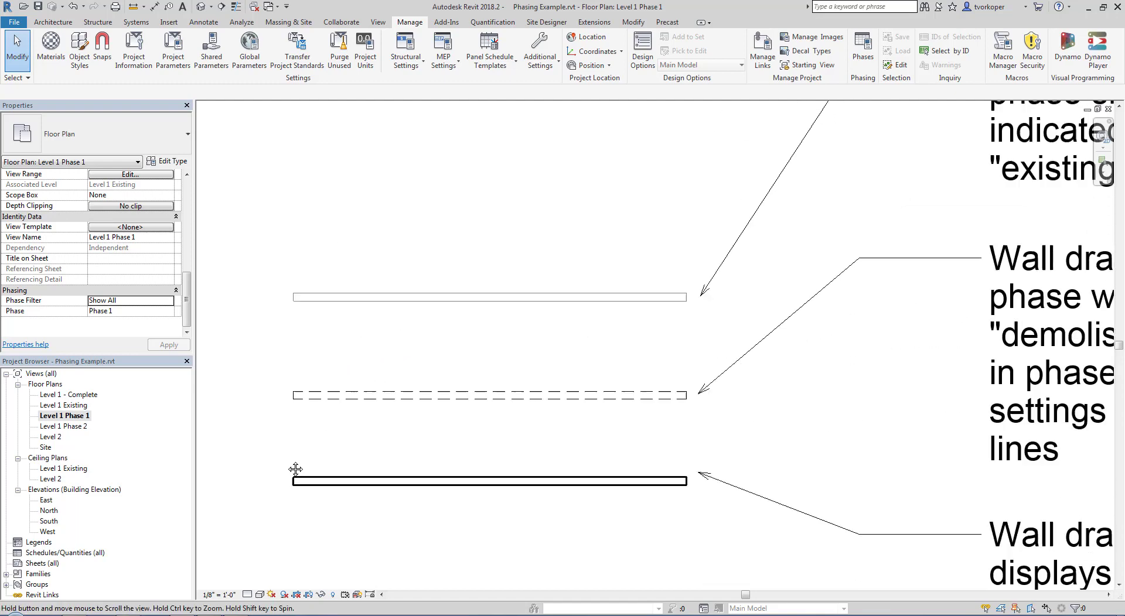
{"action": "left_click", "coordinate": [397, 406]}
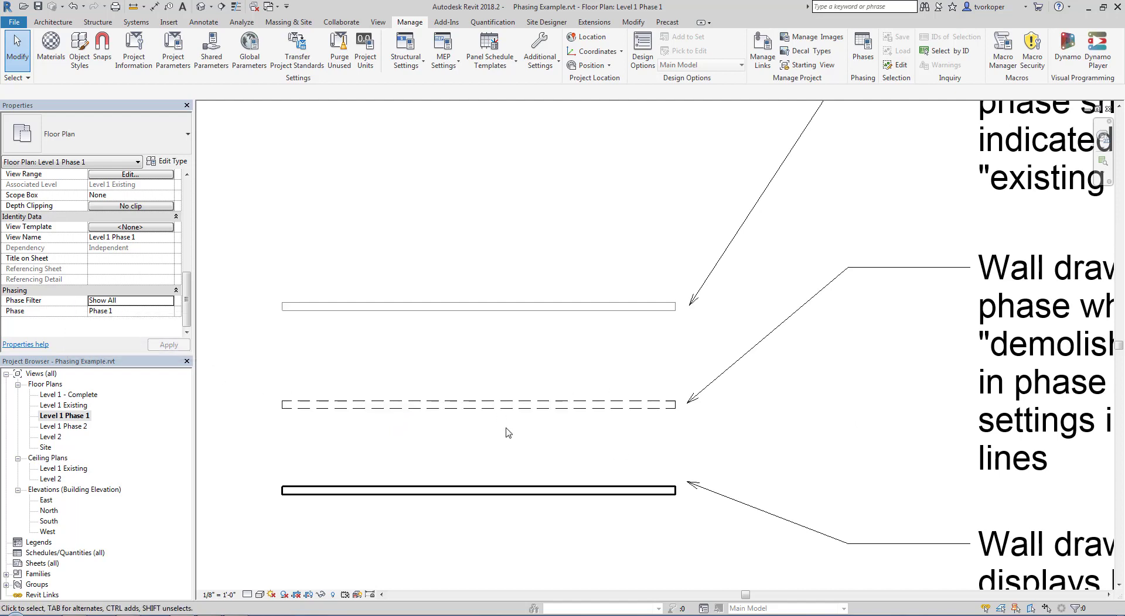
{"action": "scroll", "coordinate": [508, 432], "scroll_direction": "down", "scroll_amount": 5}
{"action": "middle_click_drag", "start_coordinate": [504, 437], "coordinate": [469, 447]}
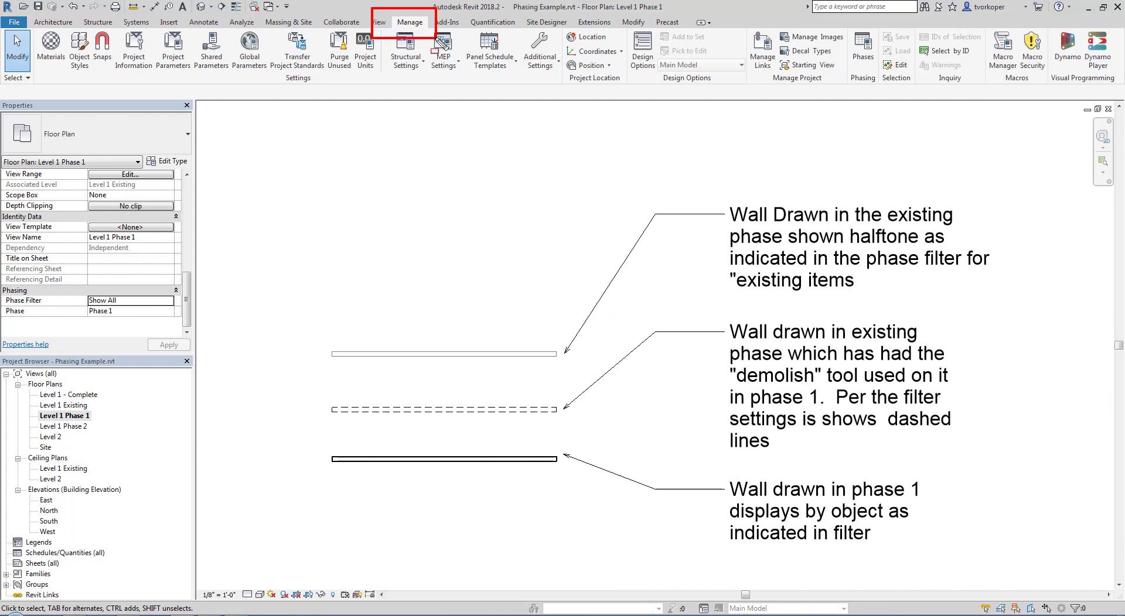
Step: Open the project's phasing settings and review the project phases and the Show All and Show Complete phase filter definitions
{"action": "left_click", "coordinate": [863, 48]}
{"action": "left_click_drag", "start_coordinate": [556, 166], "coordinate": [594, 163]}
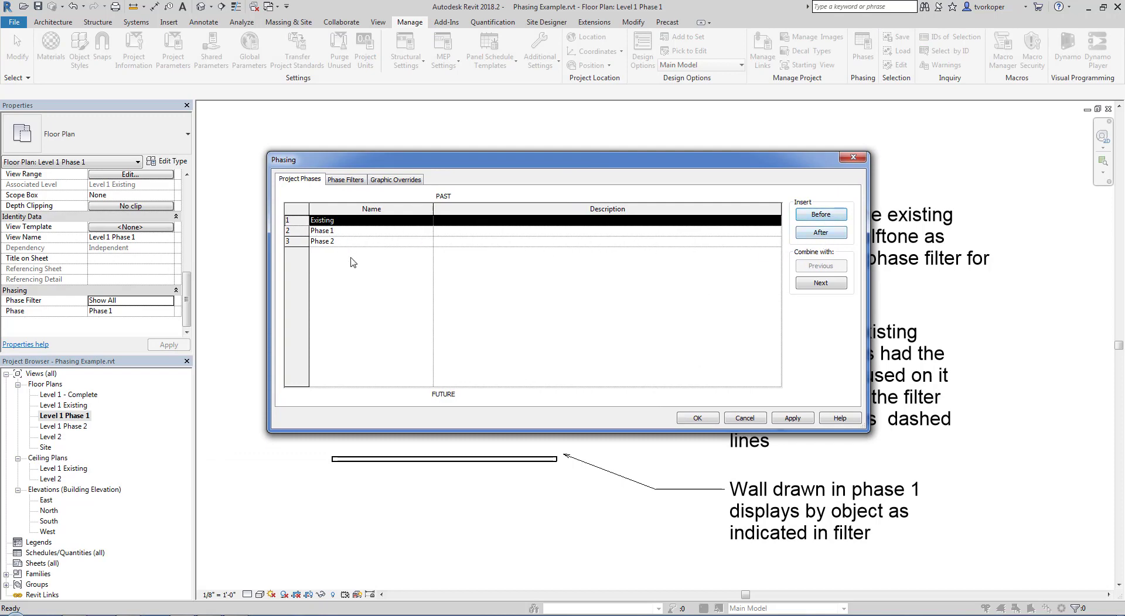
{"action": "left_click", "coordinate": [345, 179]}
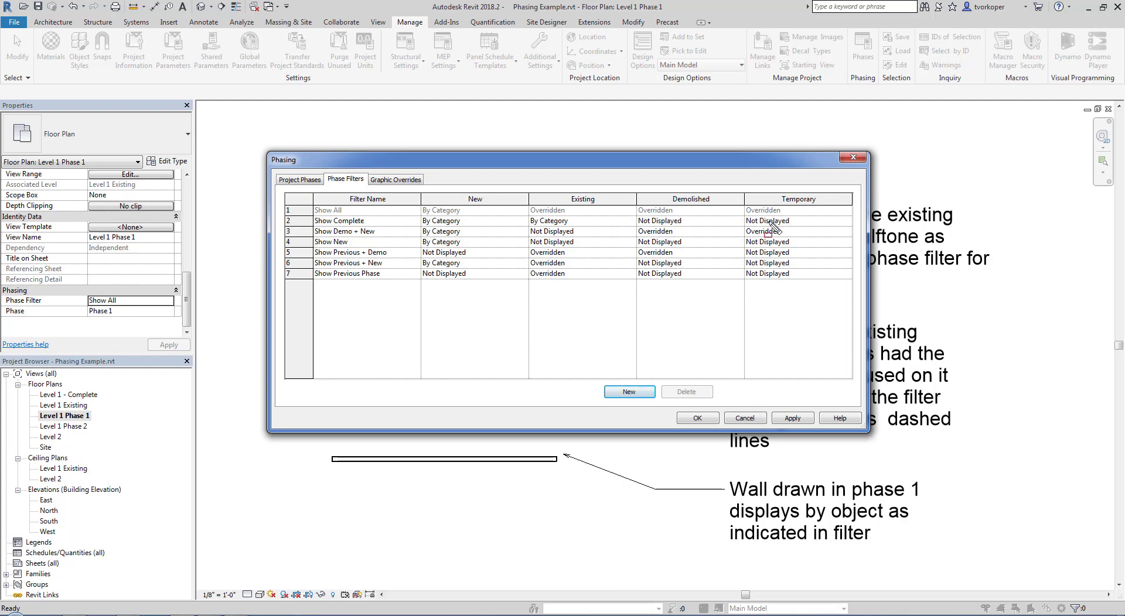
{"action": "left_click_drag", "start_coordinate": [323, 222], "coordinate": [375, 226]}
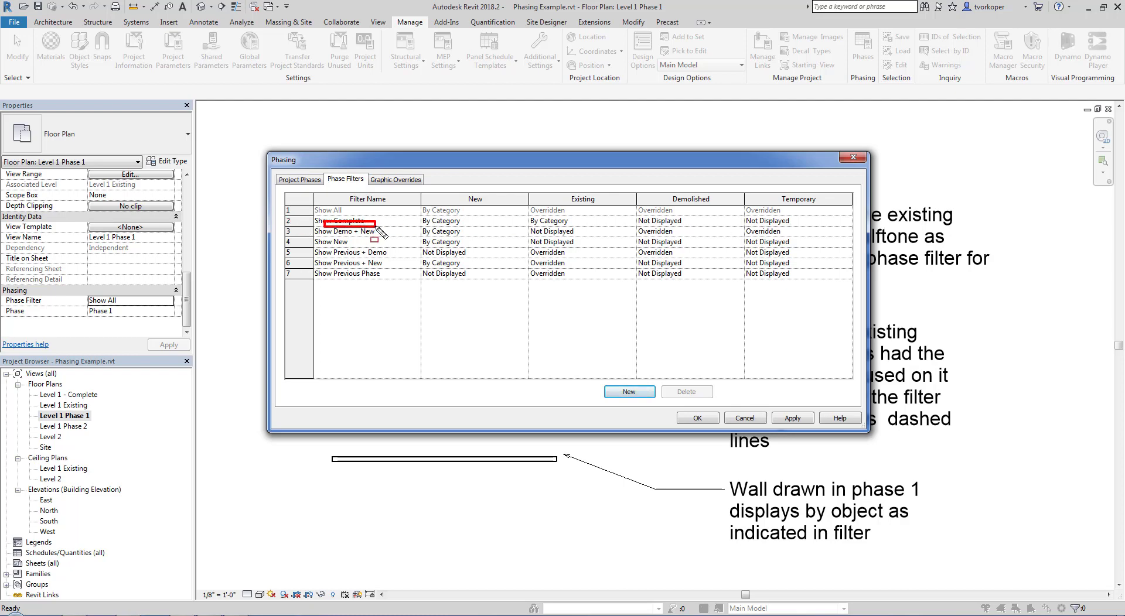
{"action": "left_click_drag", "start_coordinate": [304, 204], "coordinate": [350, 218]}
{"action": "key", "text": "Escape"}
Step: Override the cut lines of the Demolished phase status with the color Red and line weight 6
{"action": "left_click", "coordinate": [387, 182]}
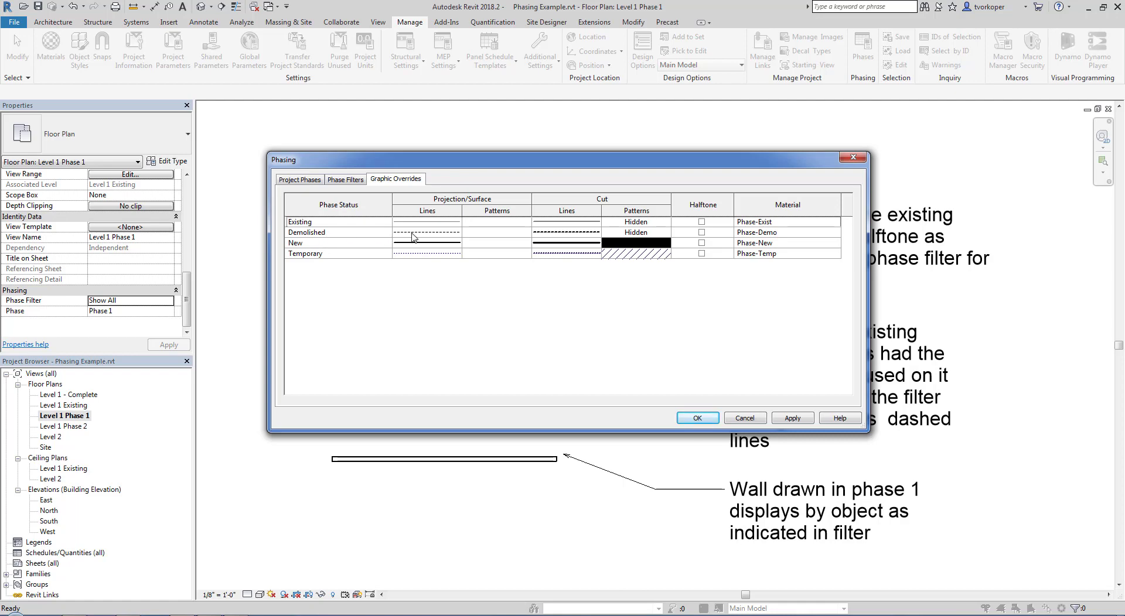
{"action": "left_click", "coordinate": [553, 237]}
{"action": "left_click", "coordinate": [555, 236]}
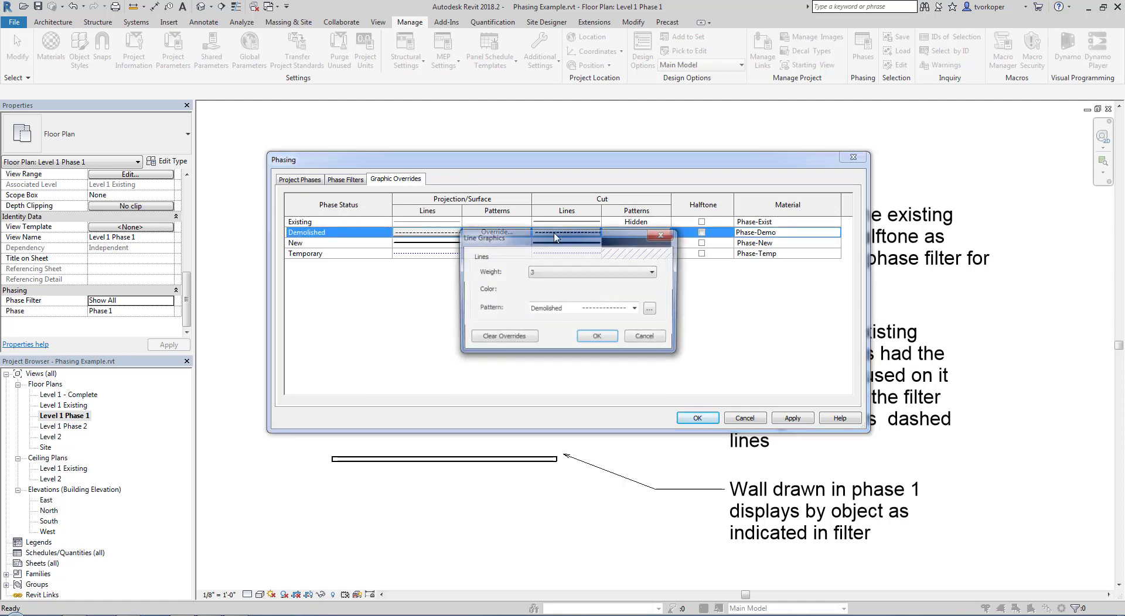
{"action": "left_click", "coordinate": [561, 289]}
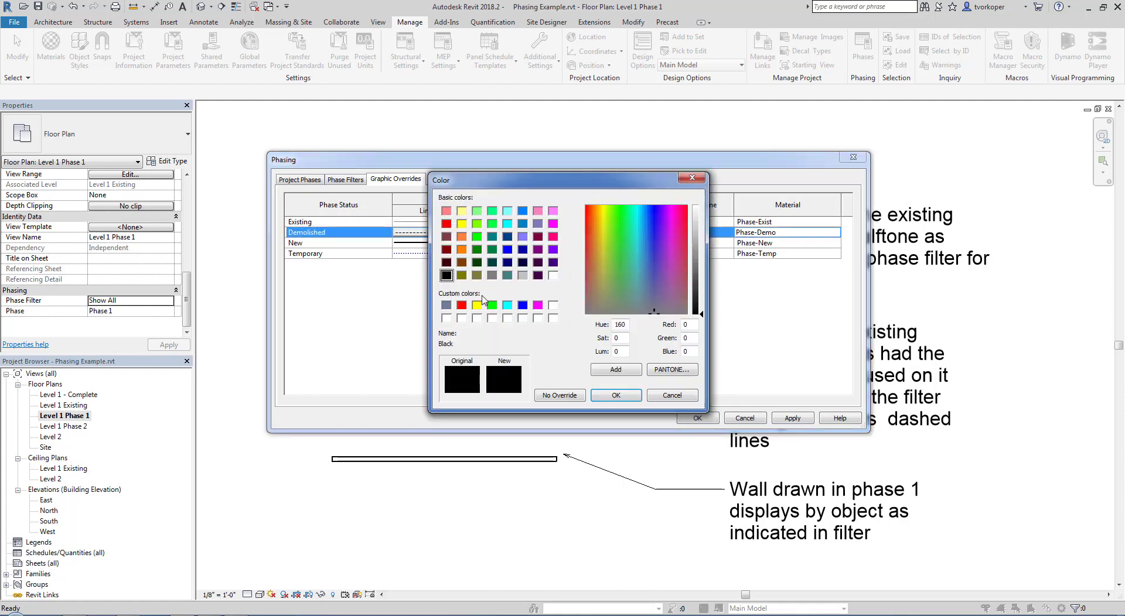
{"action": "left_click", "coordinate": [461, 305]}
{"action": "left_click", "coordinate": [603, 397]}
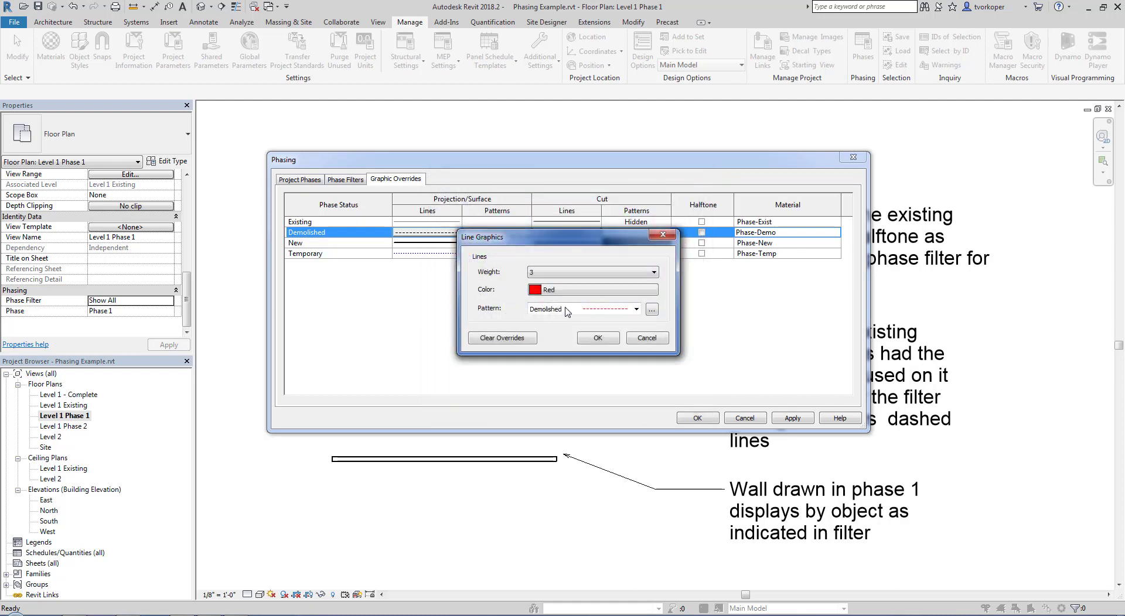
{"action": "left_click", "coordinate": [572, 272]}
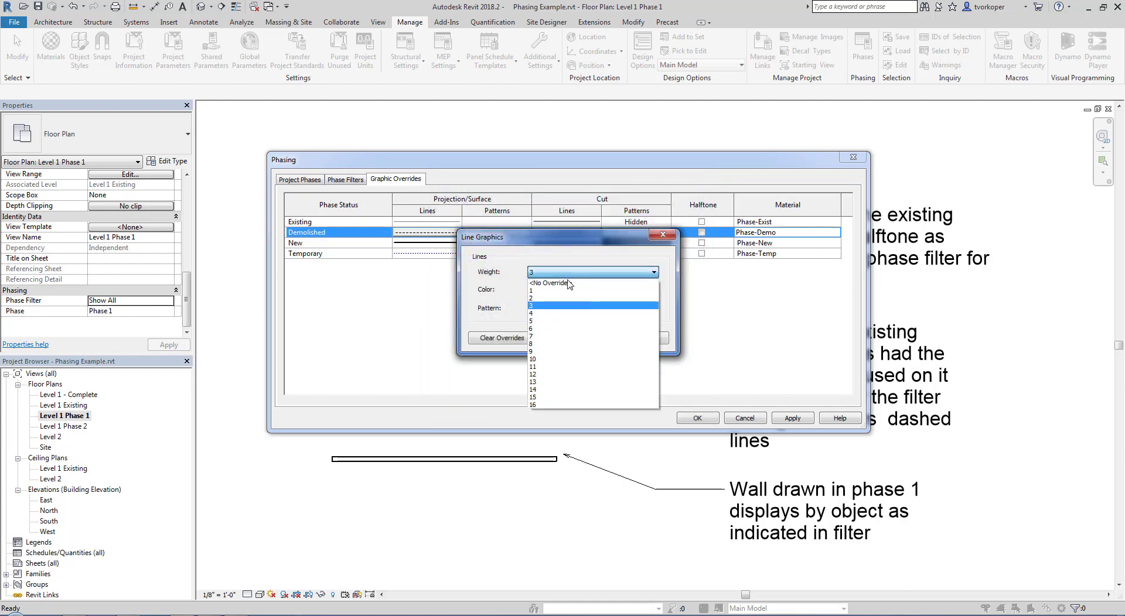
{"action": "left_click", "coordinate": [556, 328]}
{"action": "left_click", "coordinate": [612, 340]}
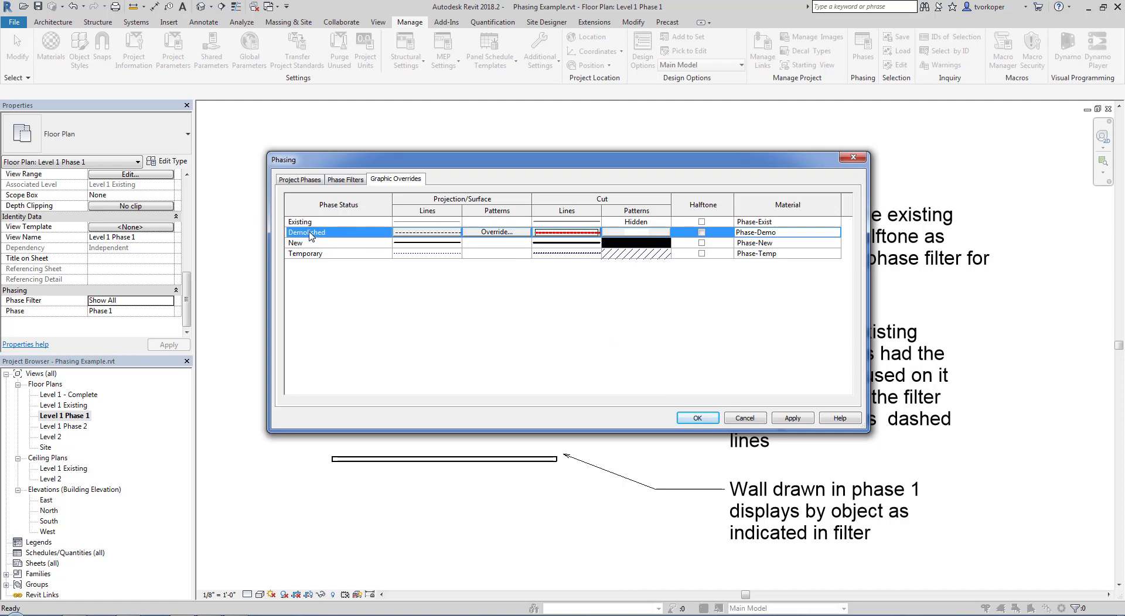
Step: Compare the phase filter definitions with the graphic overrides and accept the phasing settings
{"action": "left_click", "coordinate": [345, 181]}
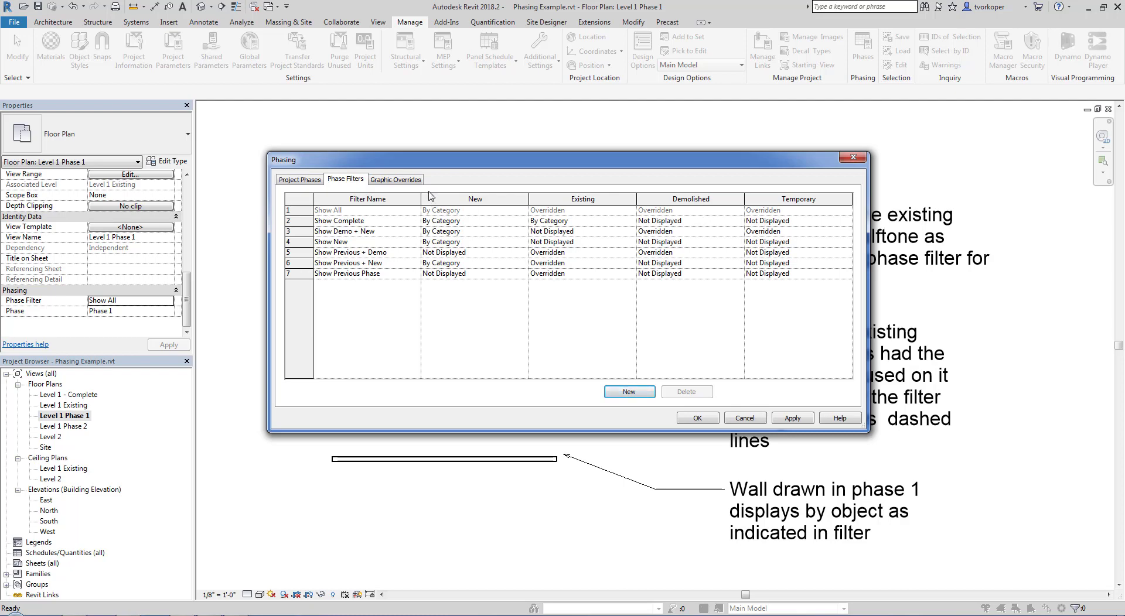
{"action": "left_click", "coordinate": [399, 179]}
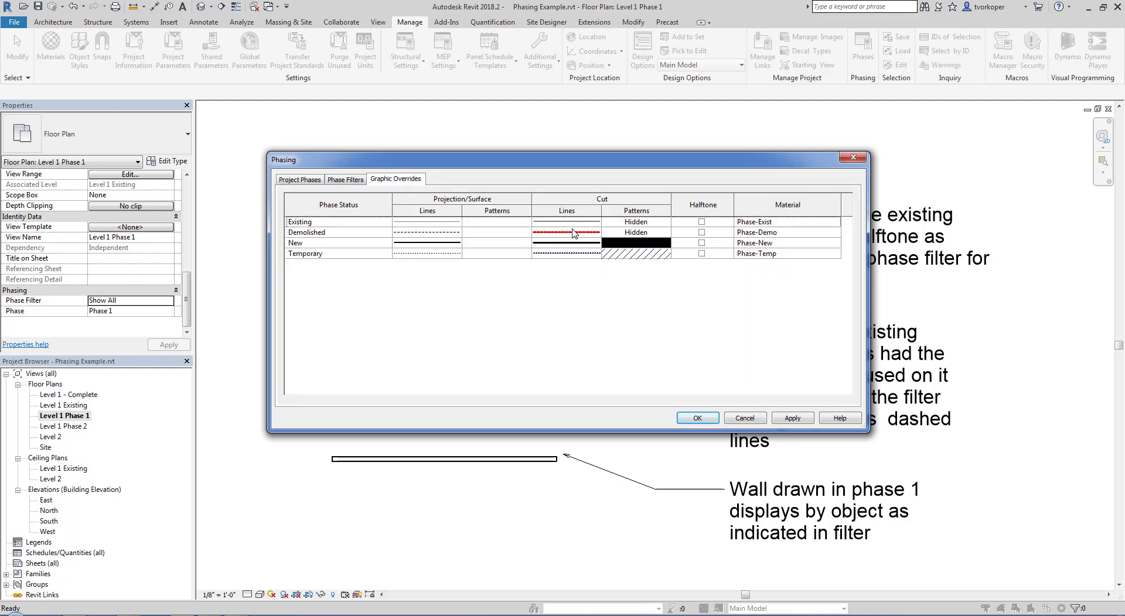
{"action": "left_click", "coordinate": [695, 418]}
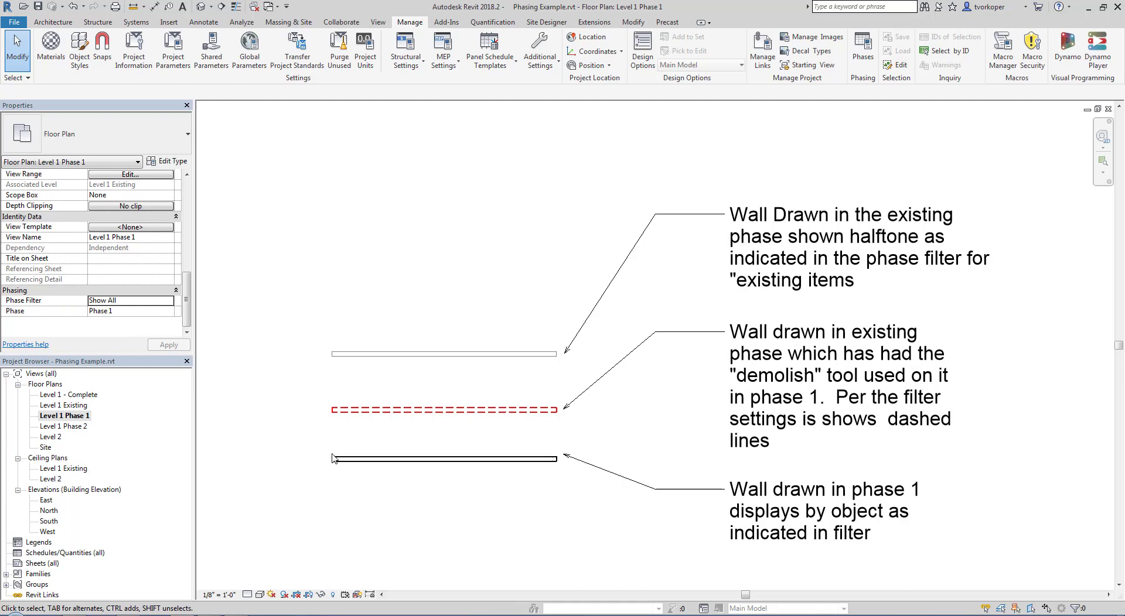
Step: Inspect the demolished wall's created and demolished phases, and compare them with the Level 1 Phase 1 view's phase and phase filter
{"action": "left_click", "coordinate": [373, 412]}
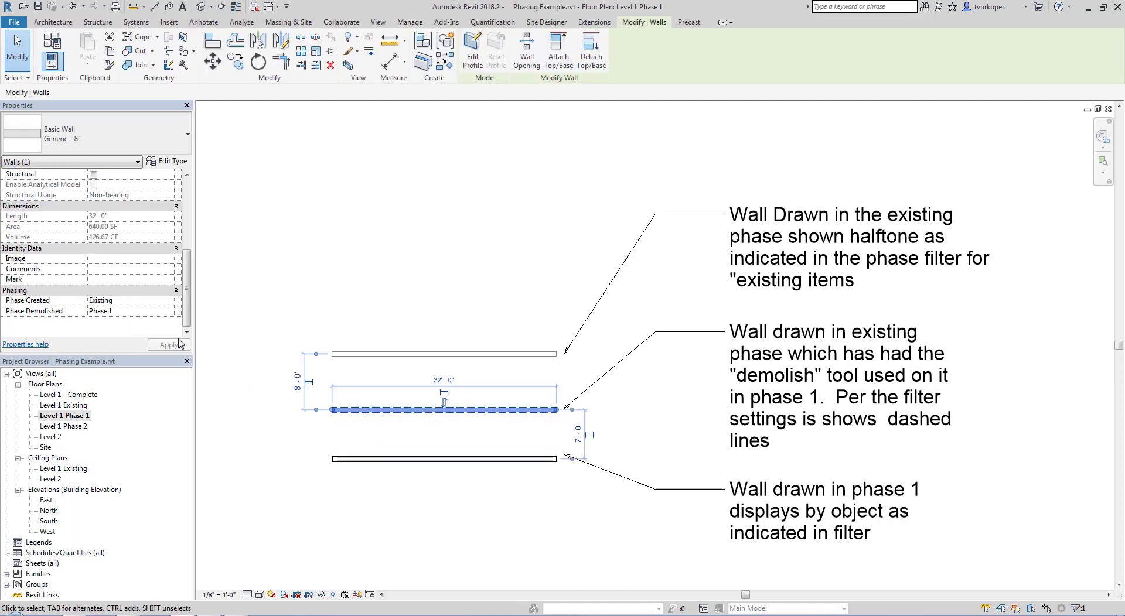
{"action": "left_click", "coordinate": [242, 311]}
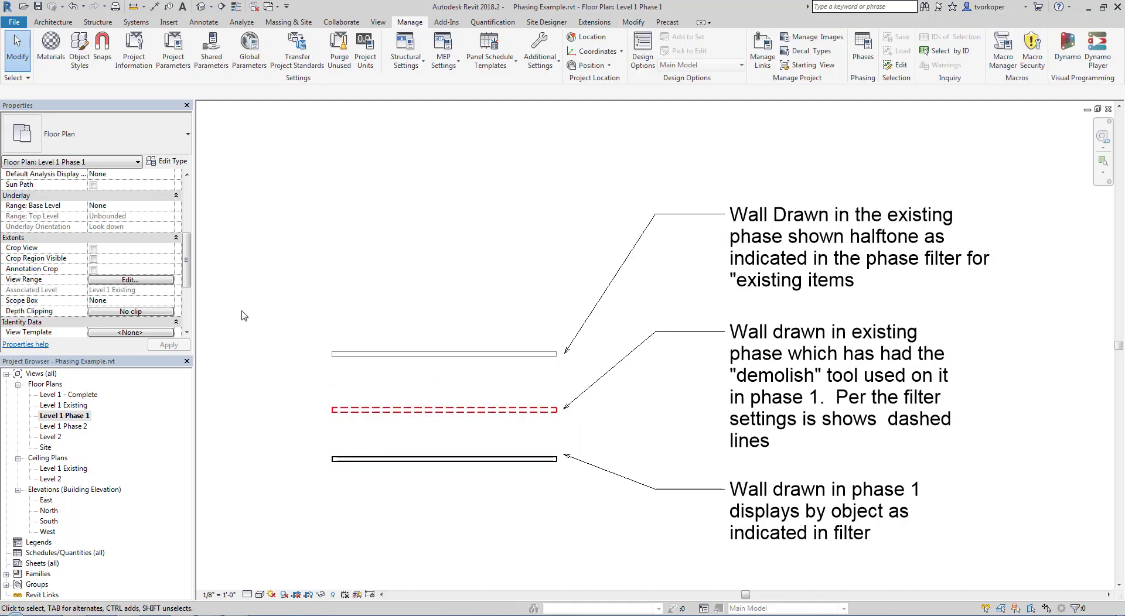
{"action": "scroll", "coordinate": [138, 321], "scroll_direction": "down", "scroll_amount": 4}
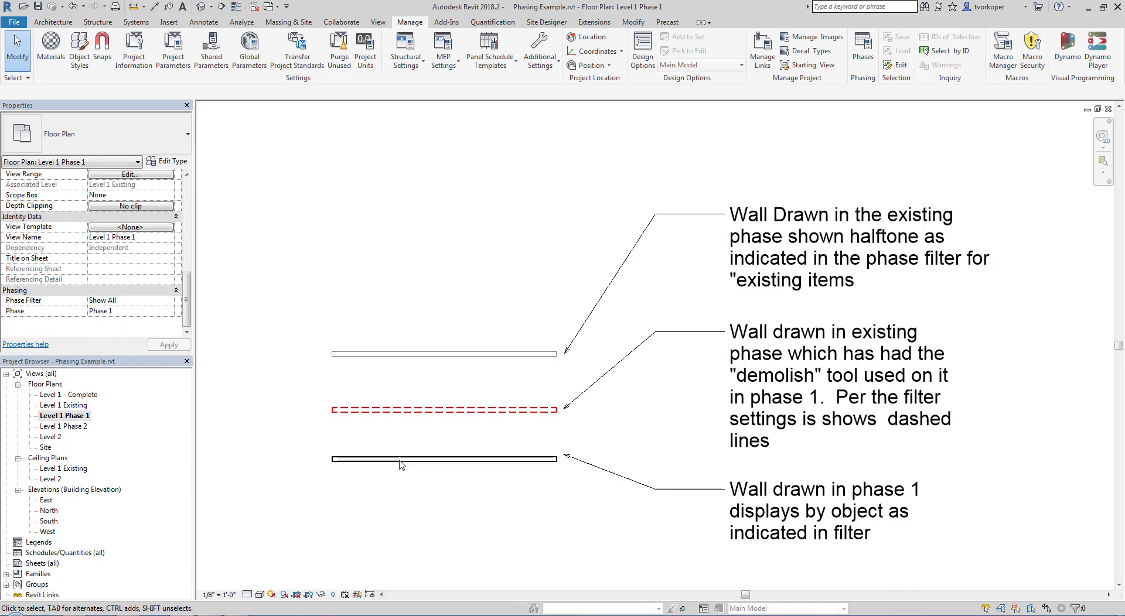